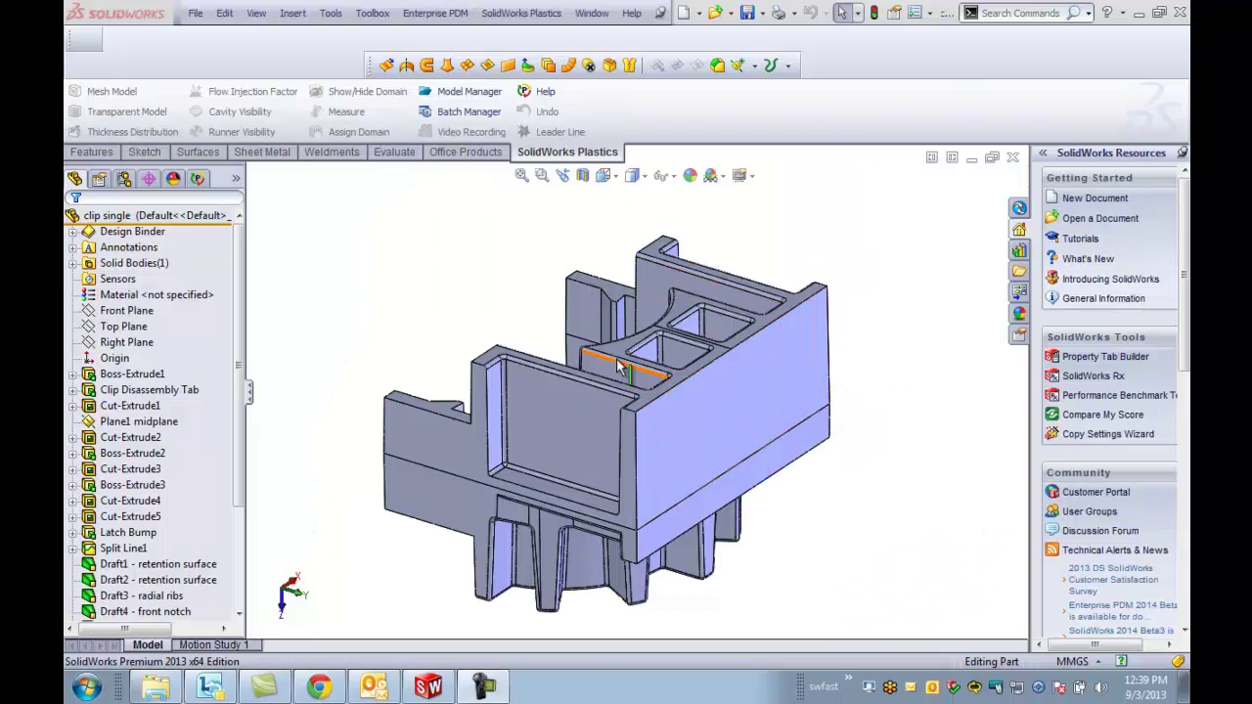
Step: Turn the clip to a working angle and start a sketch on the lower face strip
scroll(587, 357, "down", 3)
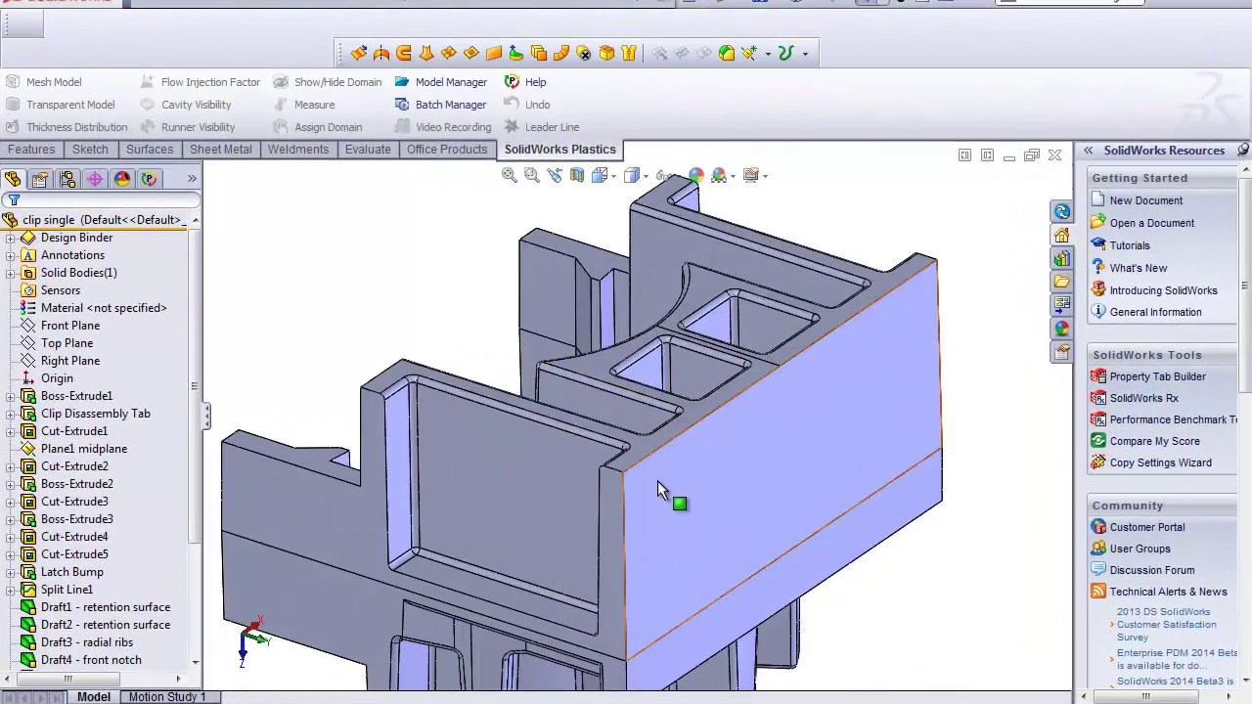
scroll(663, 476, "up", 2)
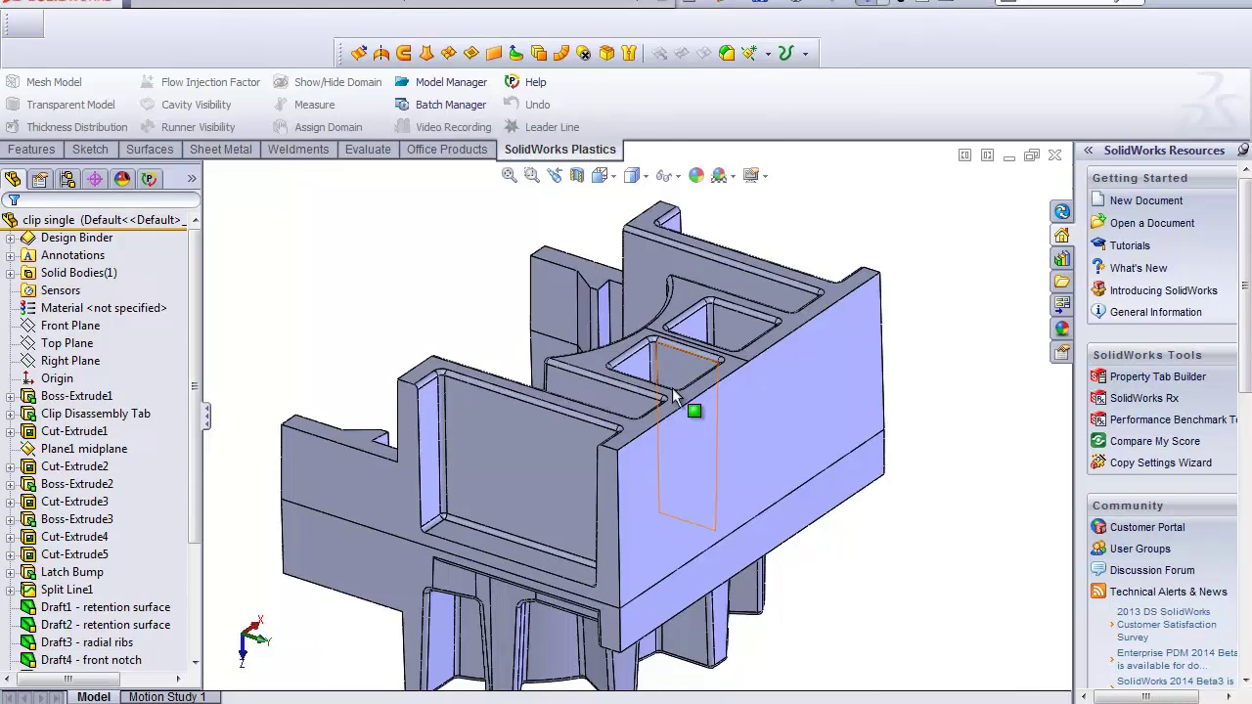
middle_click_drag(685, 503, 737, 519)
scroll(729, 489, "down", 2)
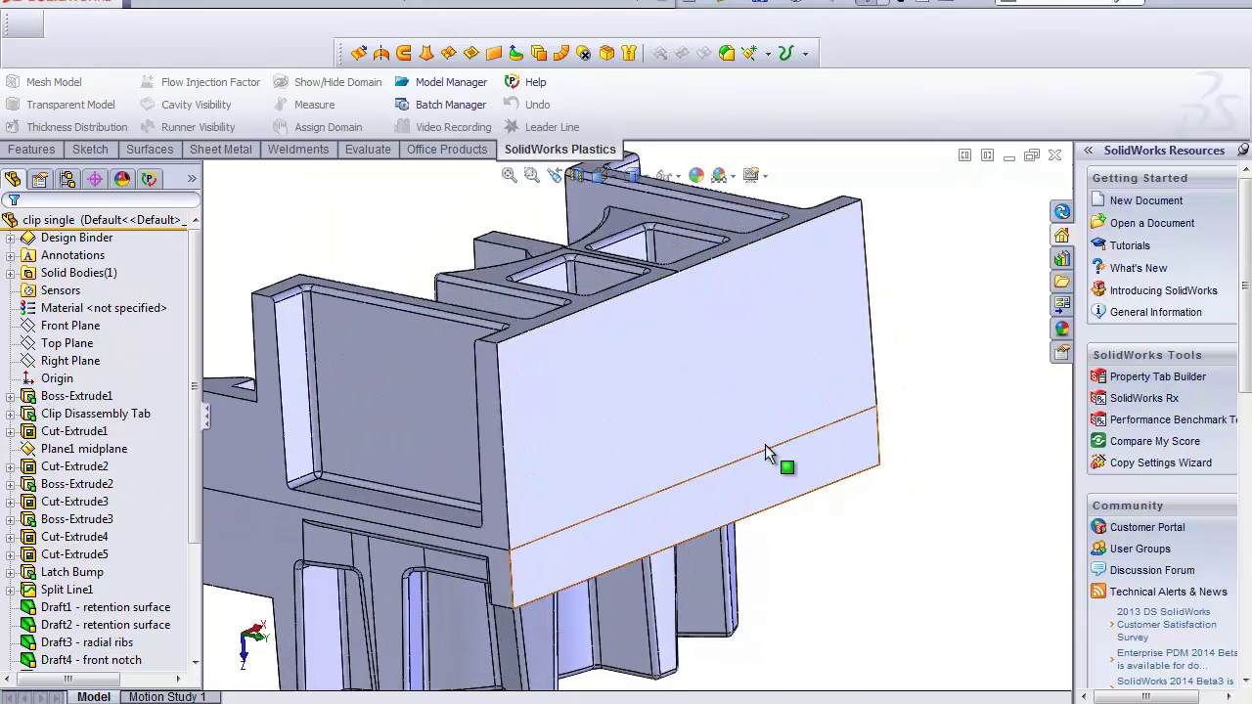
scroll(699, 399, "up", 2)
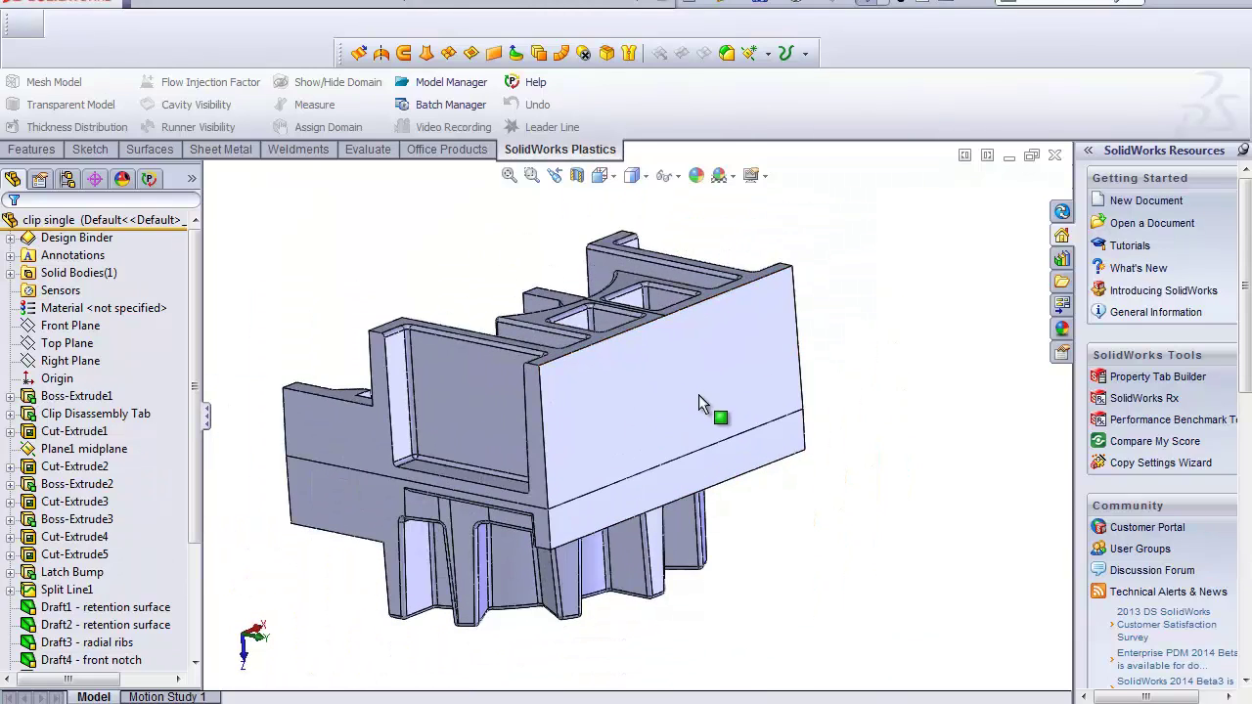
middle_click_drag(693, 400, 684, 445)
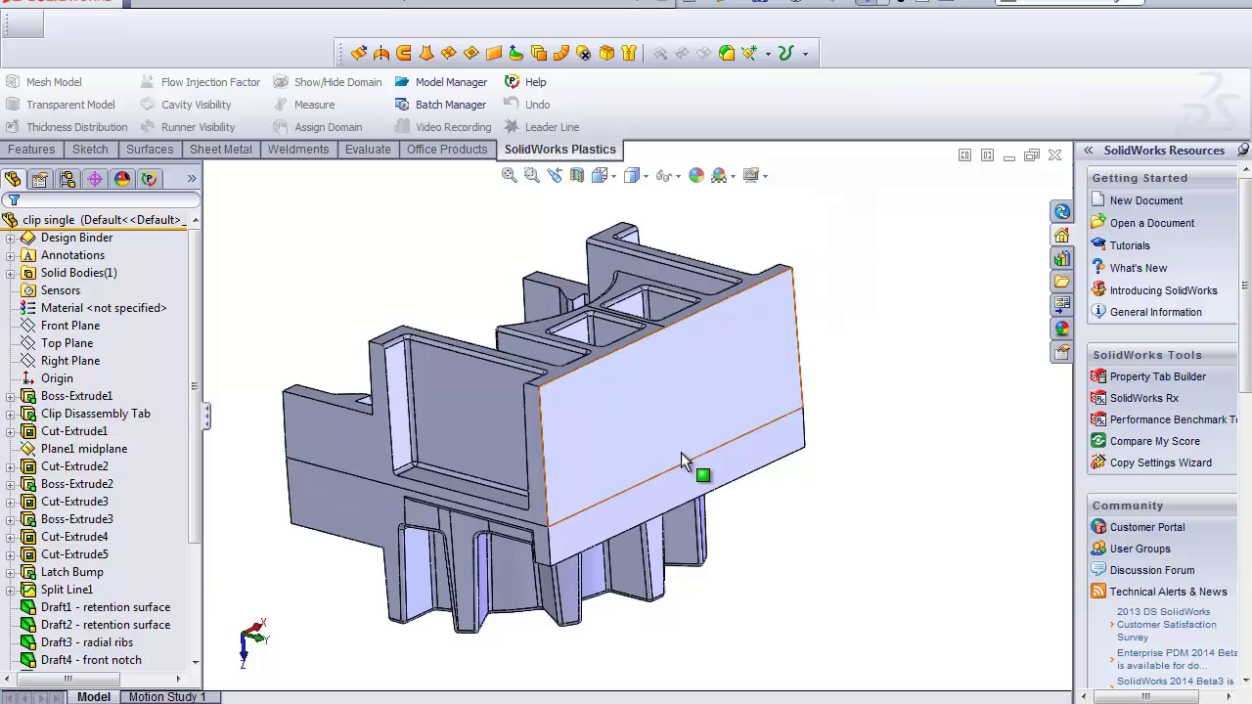
scroll(680, 445, "down", 2)
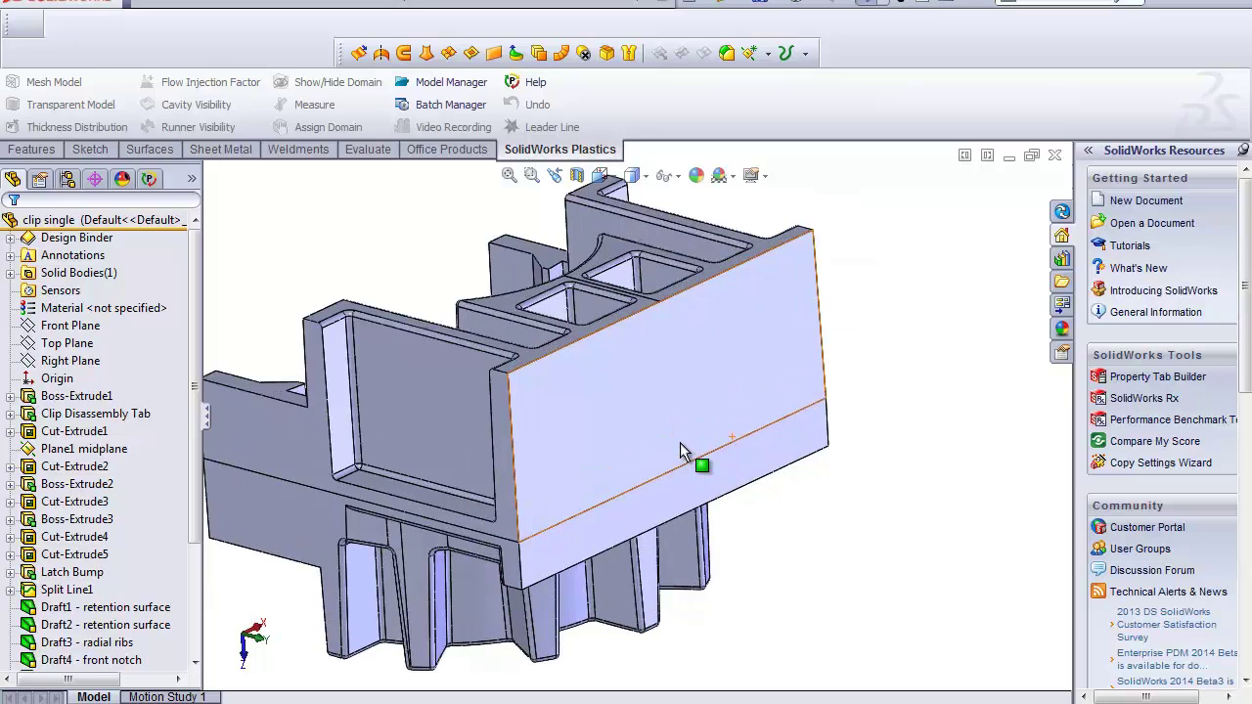
left_click(702, 486)
left_click(782, 414)
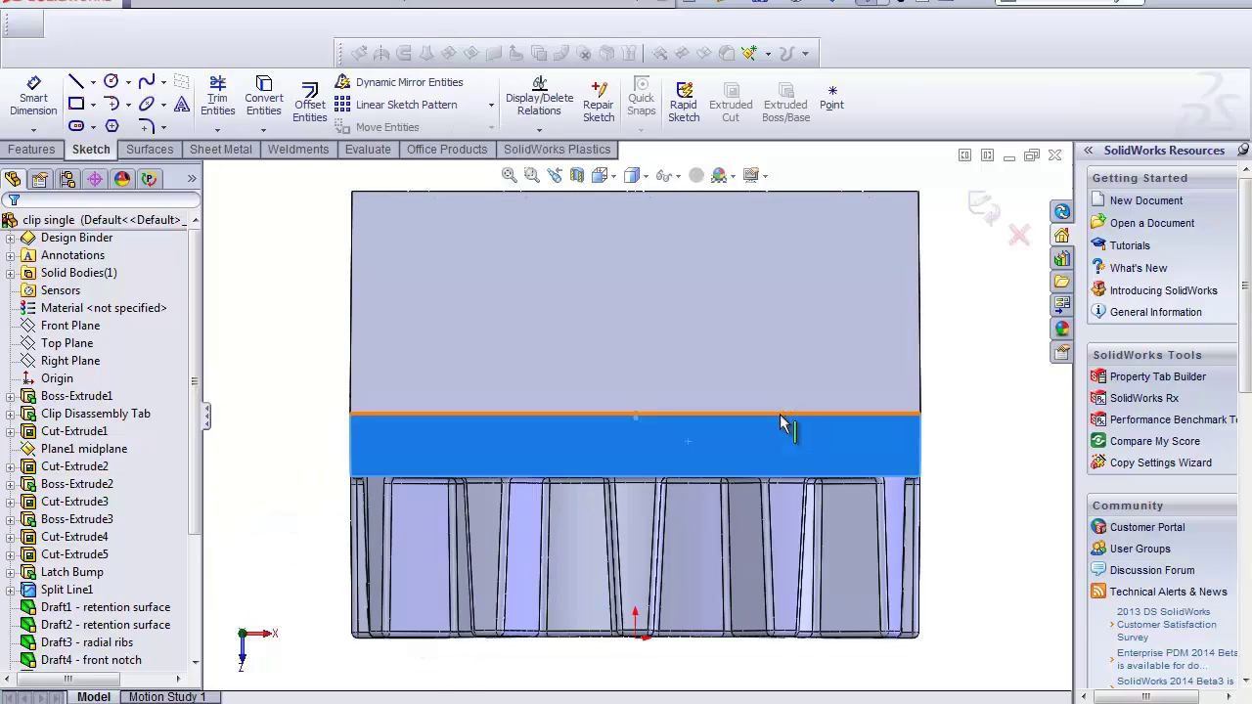
key("s")
Step: Draw a corner rectangle with one corner on the strip's top edge
left_click(825, 458)
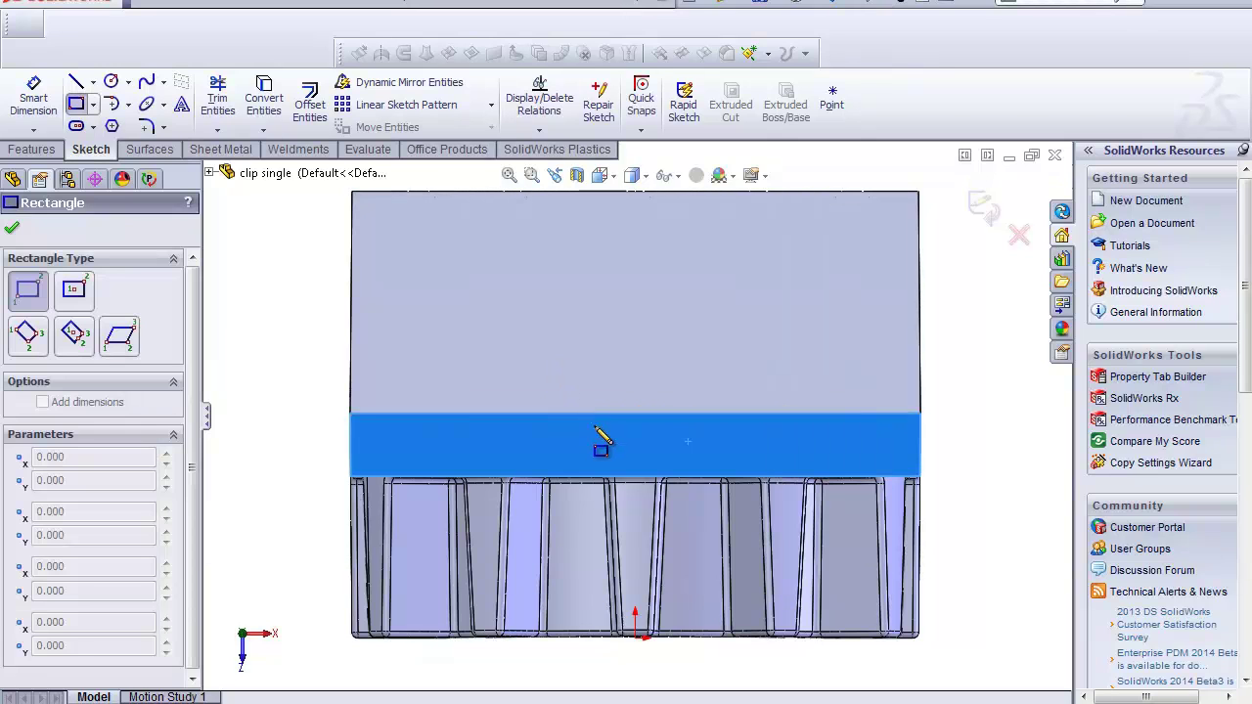
left_click(593, 414)
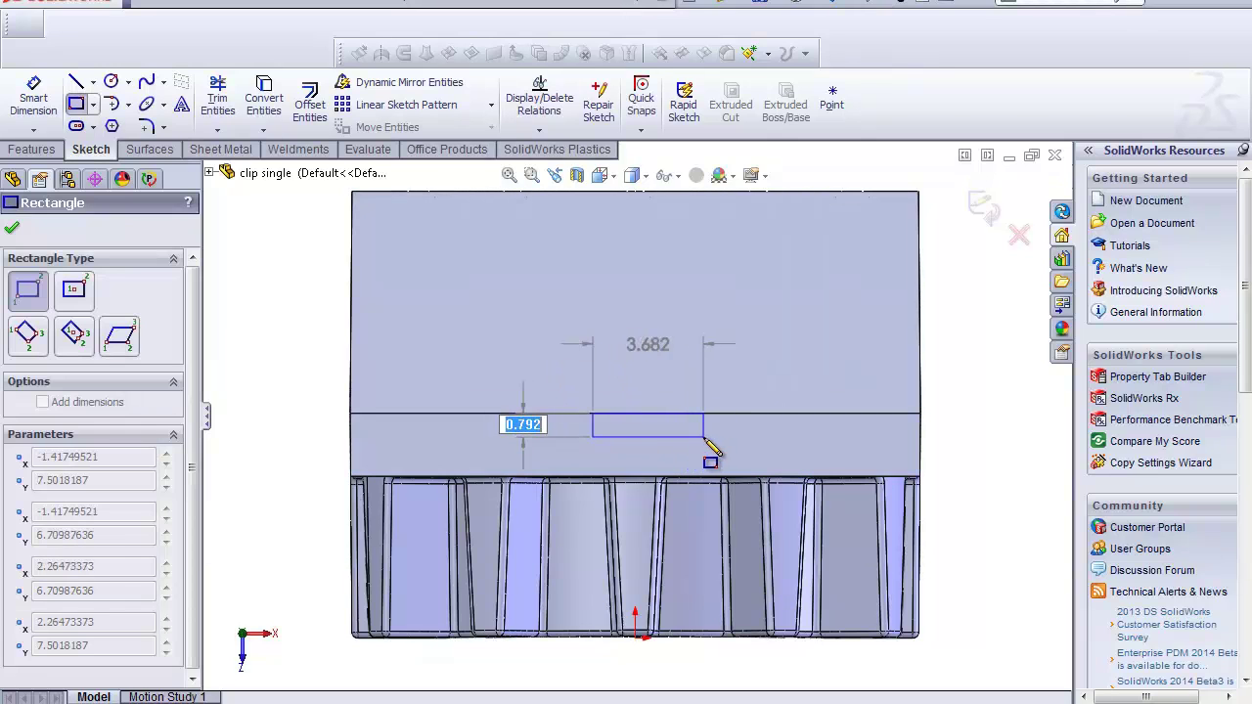
left_click(698, 437)
key("Escape")
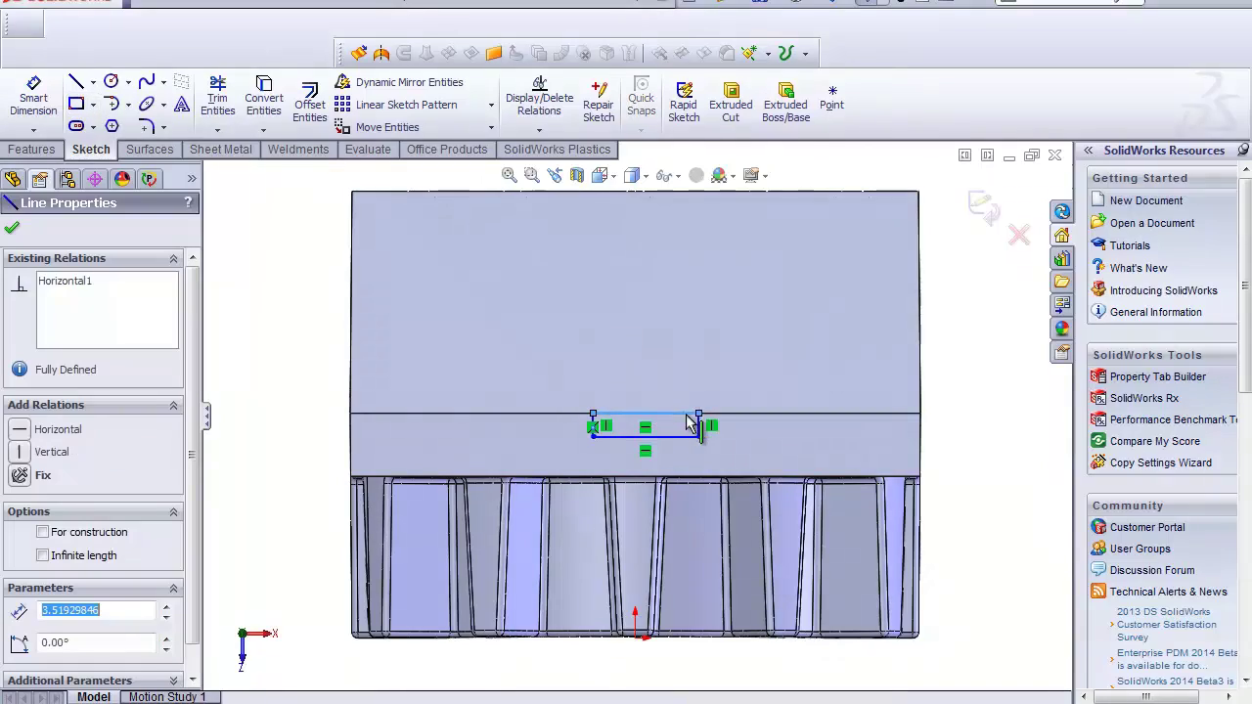
Step: Add a Midpoint relation centring the rectangle's top edge on the face edge
right_click(684, 436)
left_click(755, 316)
left_click(743, 415, "ctrl")
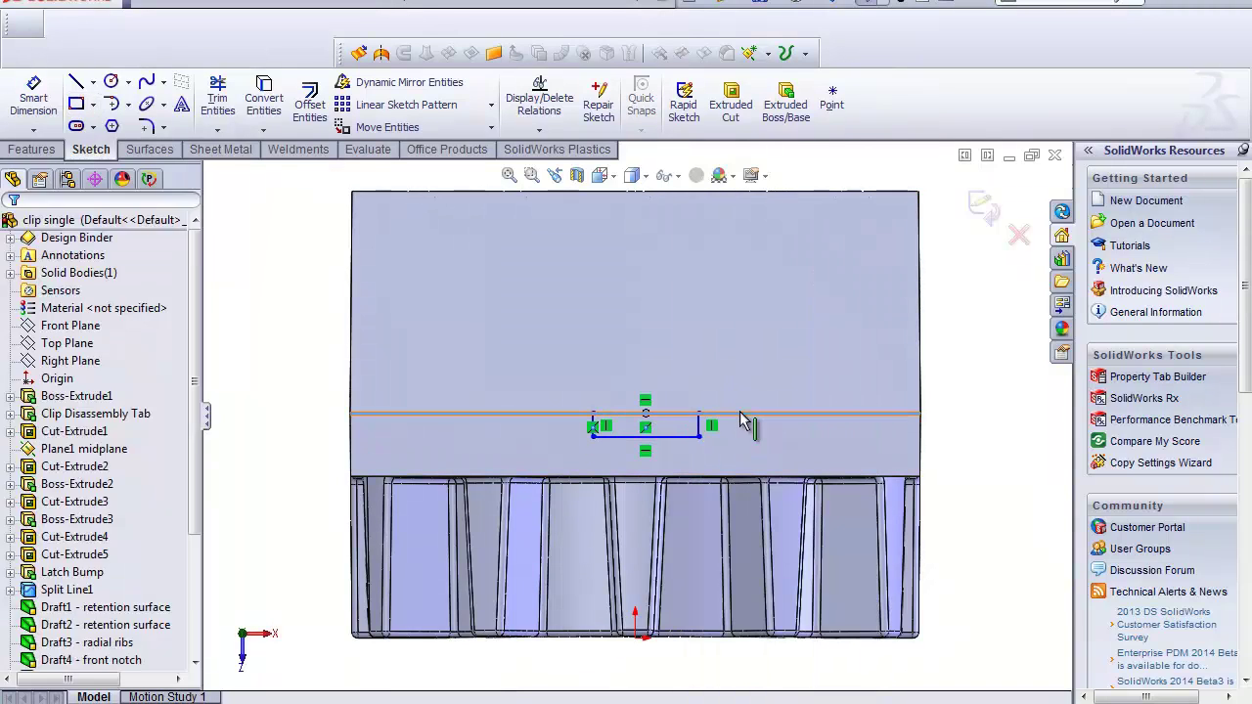
left_click(792, 334)
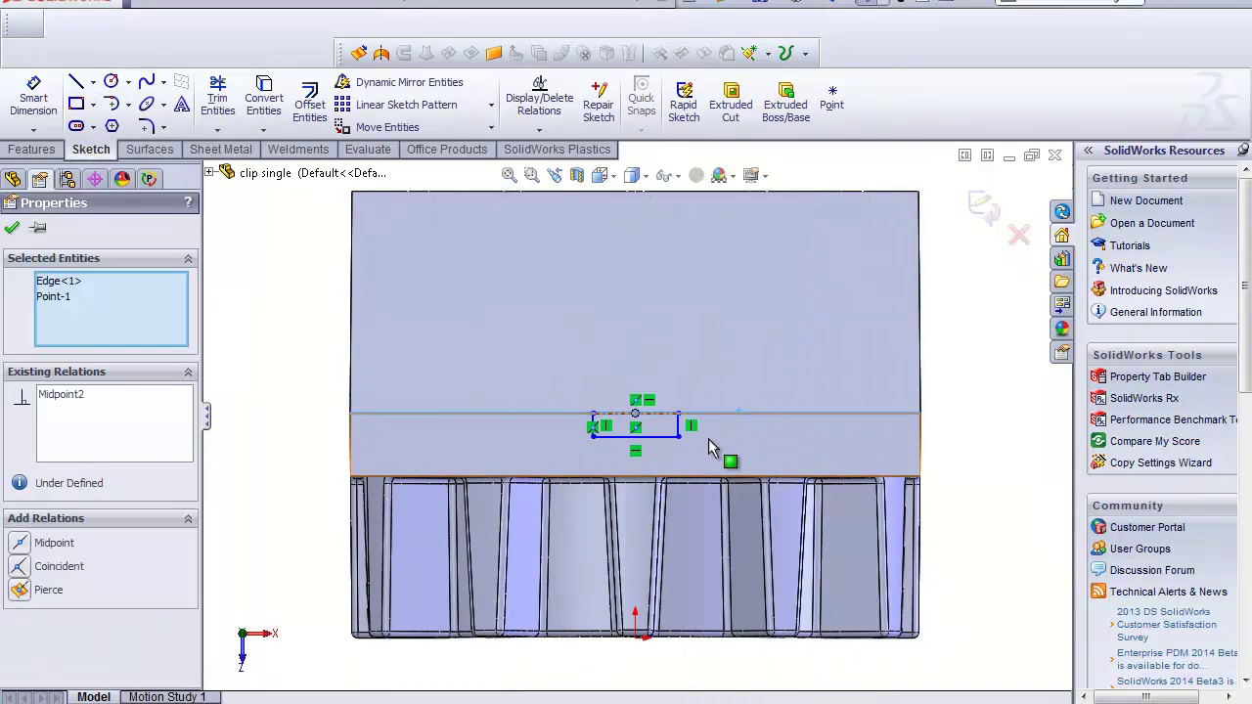
scroll(701, 444, "down", 5)
Step: Dimension the rectangle 0.750 tall and 1.500 wide
key("s")
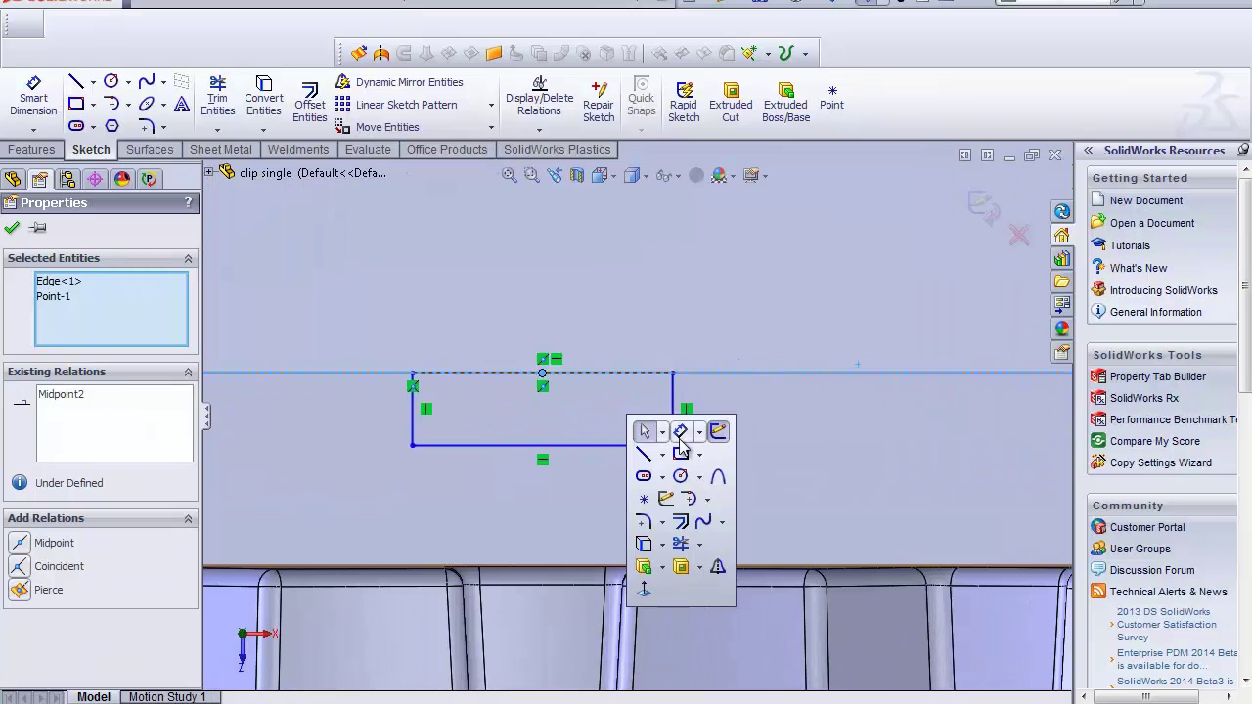
left_click(680, 433)
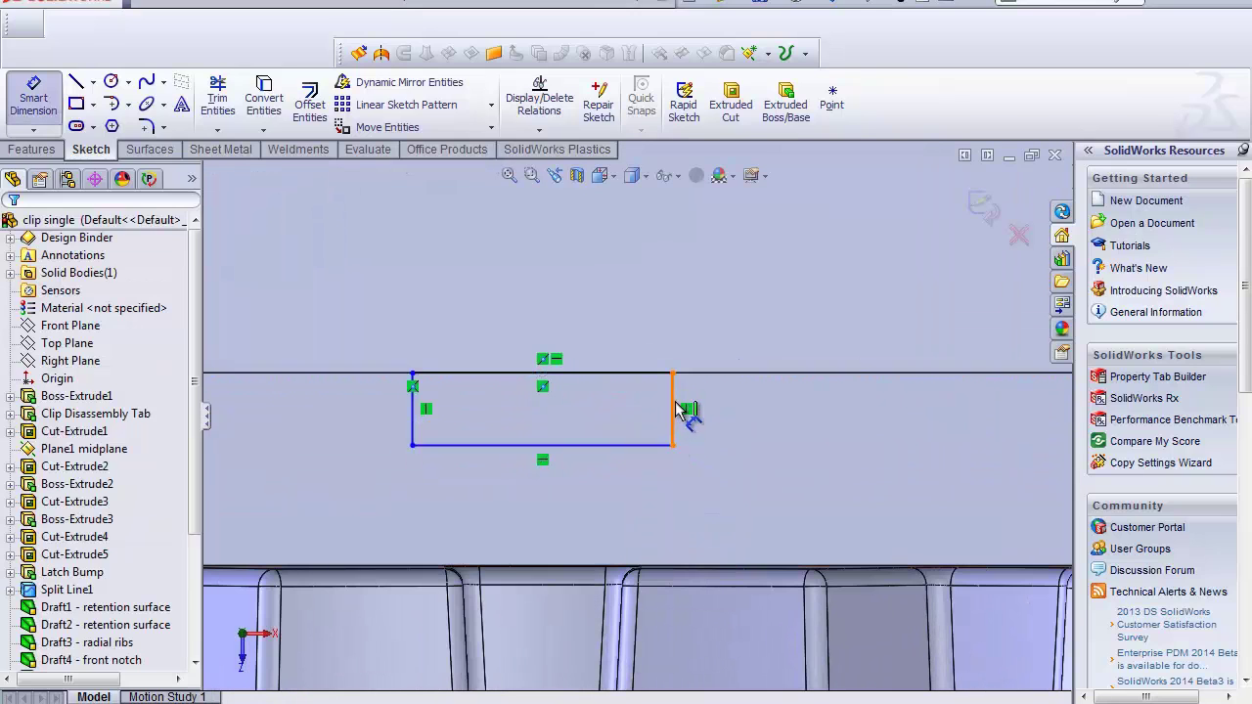
left_click(674, 412)
left_click(784, 423)
type(".75")
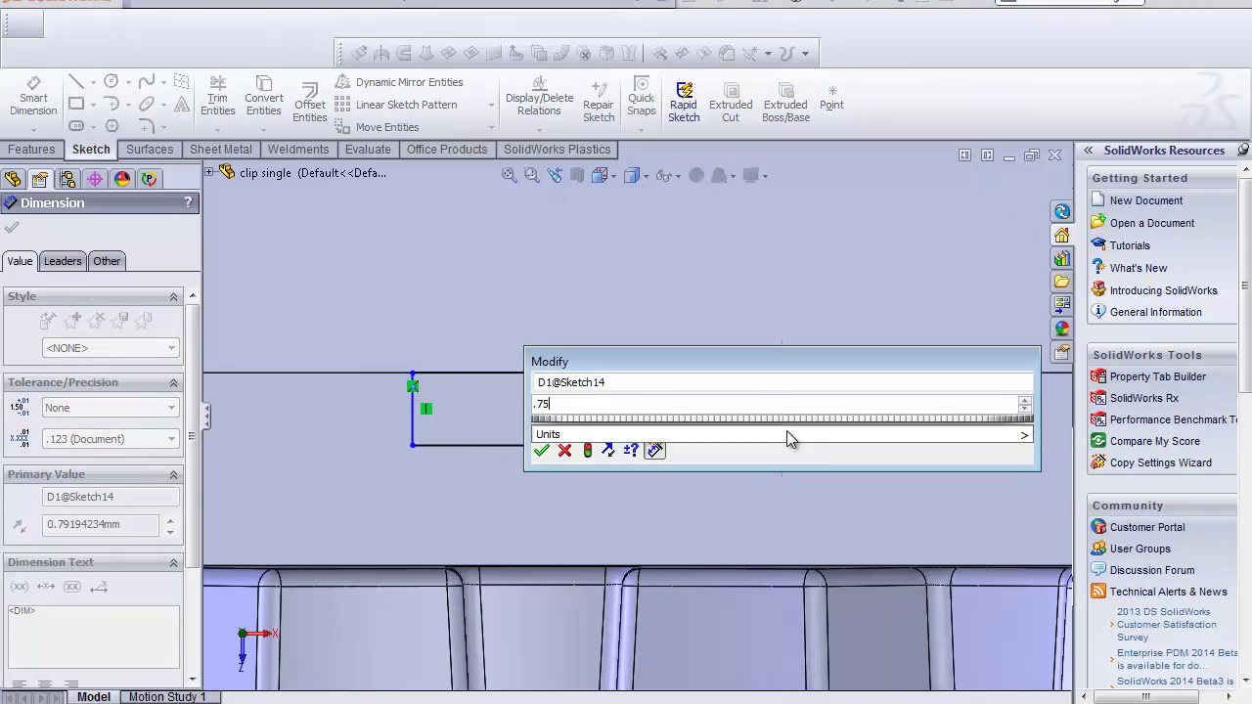
key("Return")
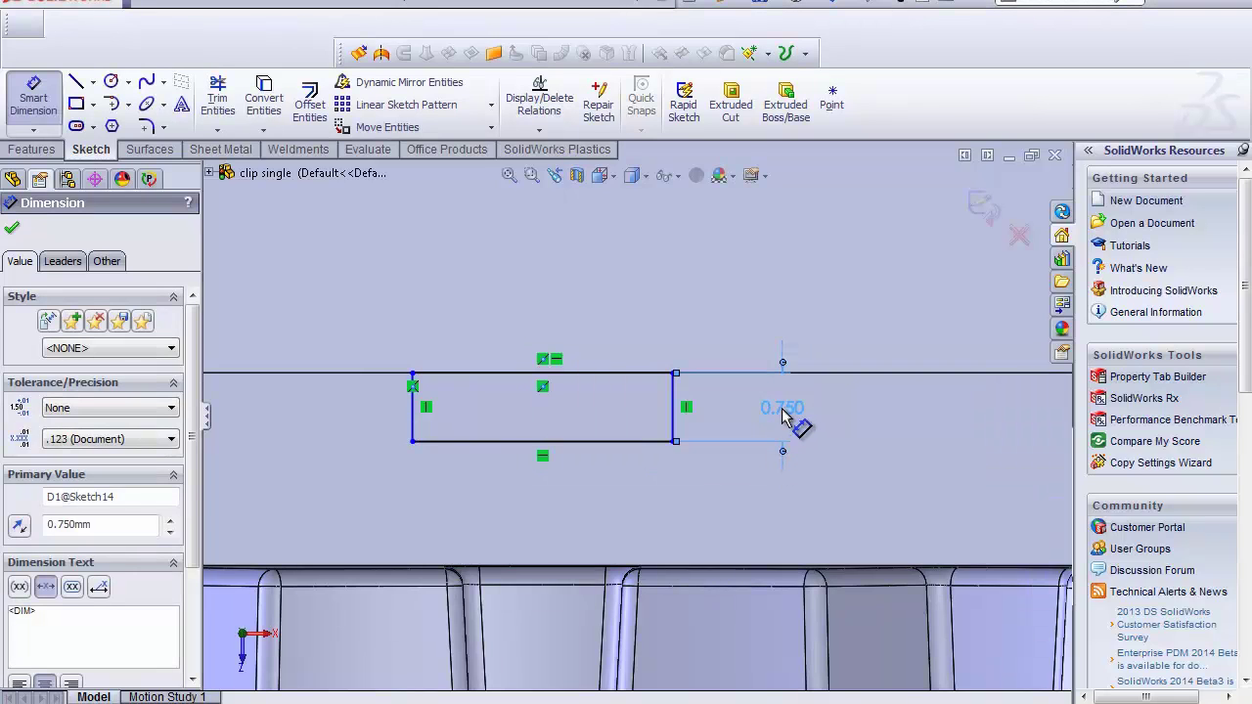
left_click(601, 442)
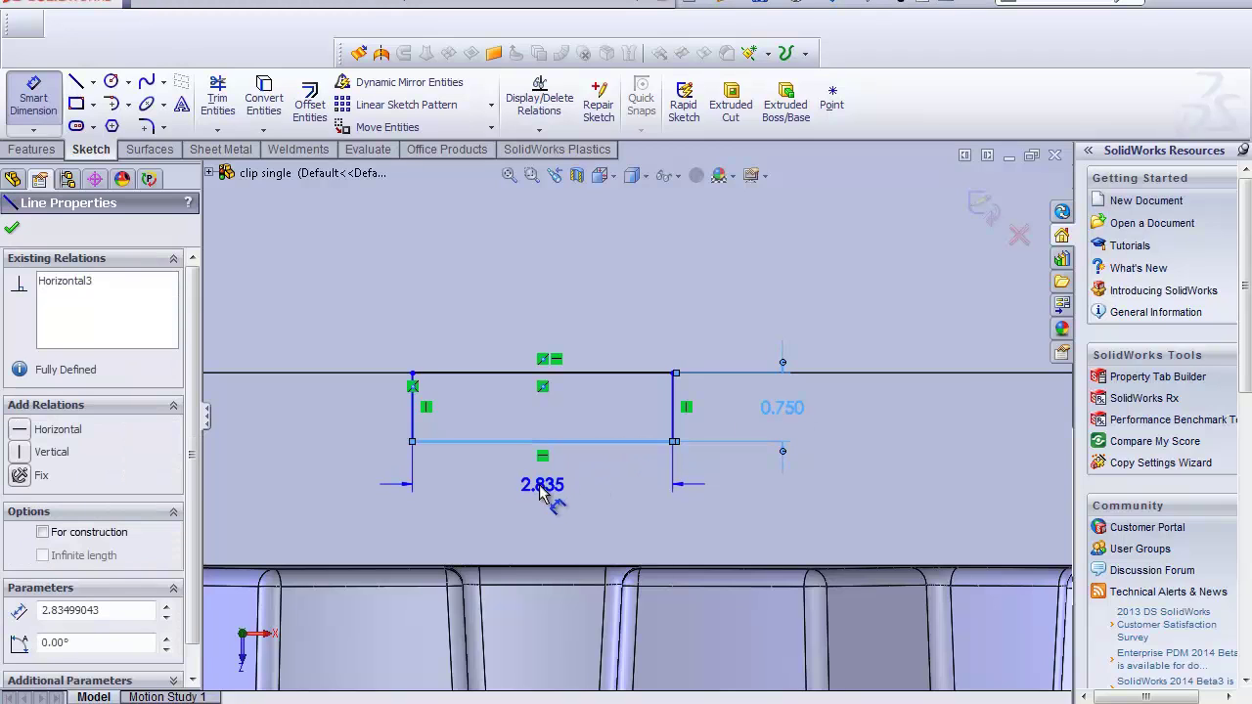
left_click(541, 487)
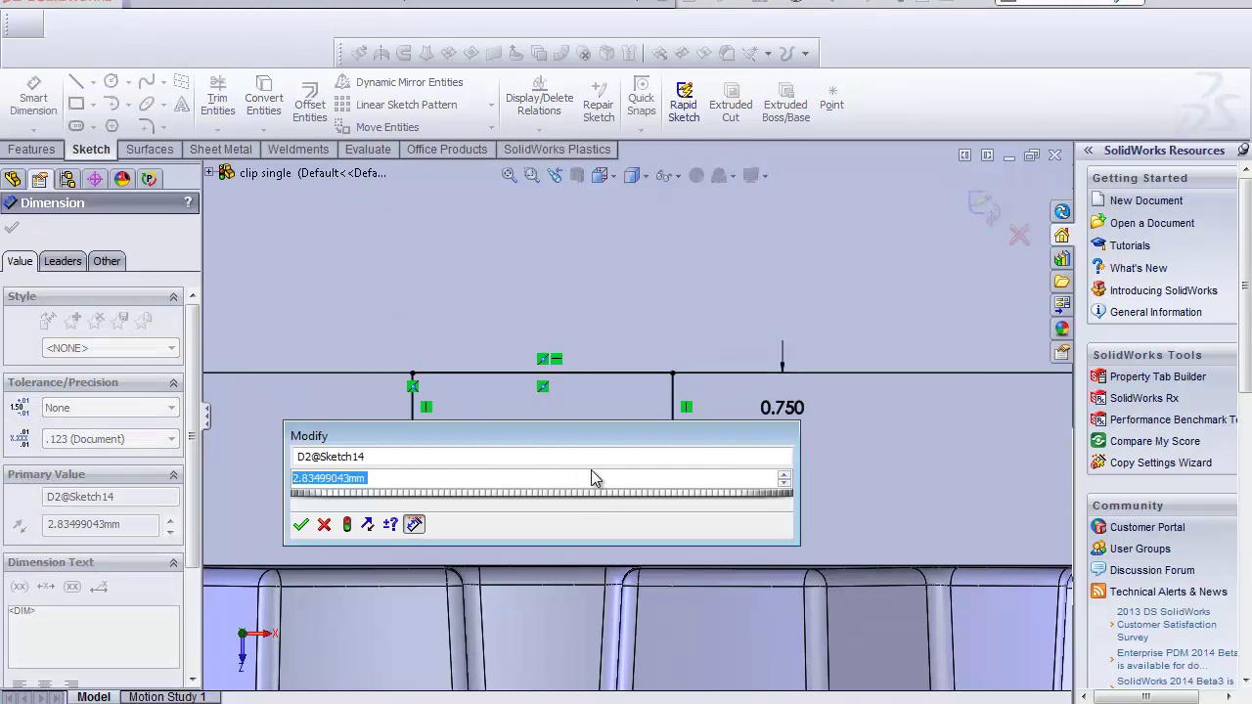
type("1.50")
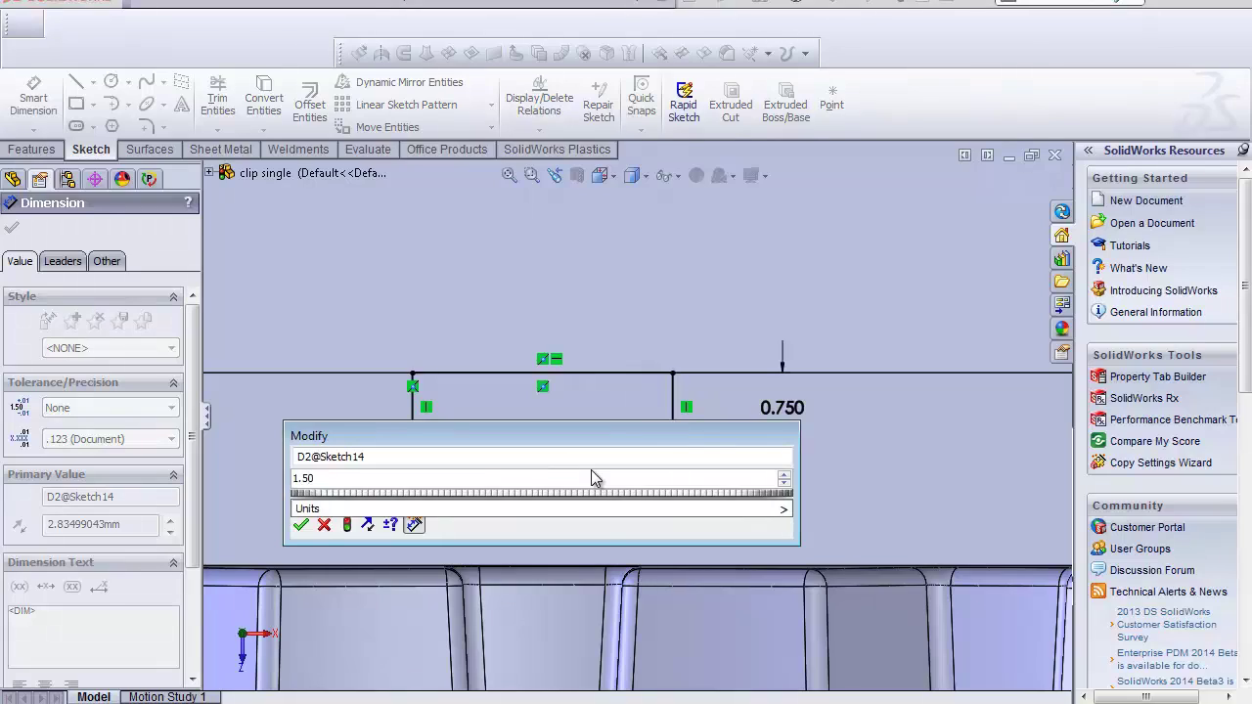
key("Return")
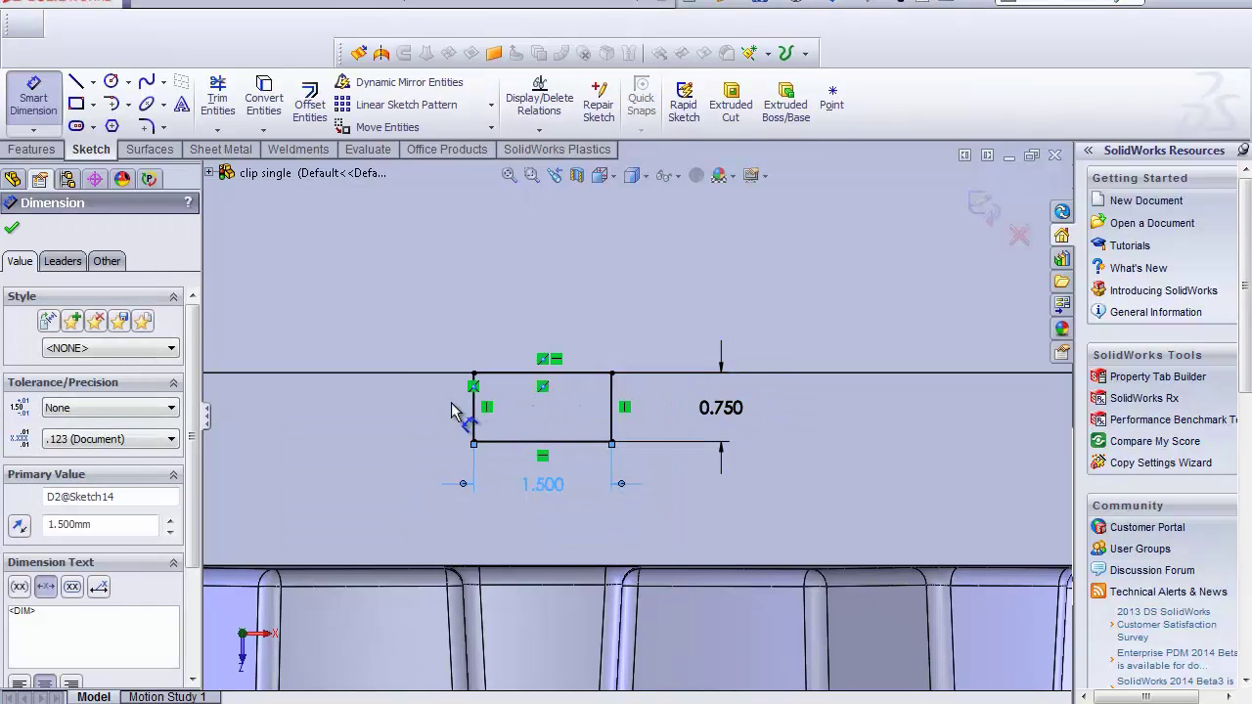
Step: Exit the sketch and project it onto the lower front face as Split Line3
left_click(995, 211)
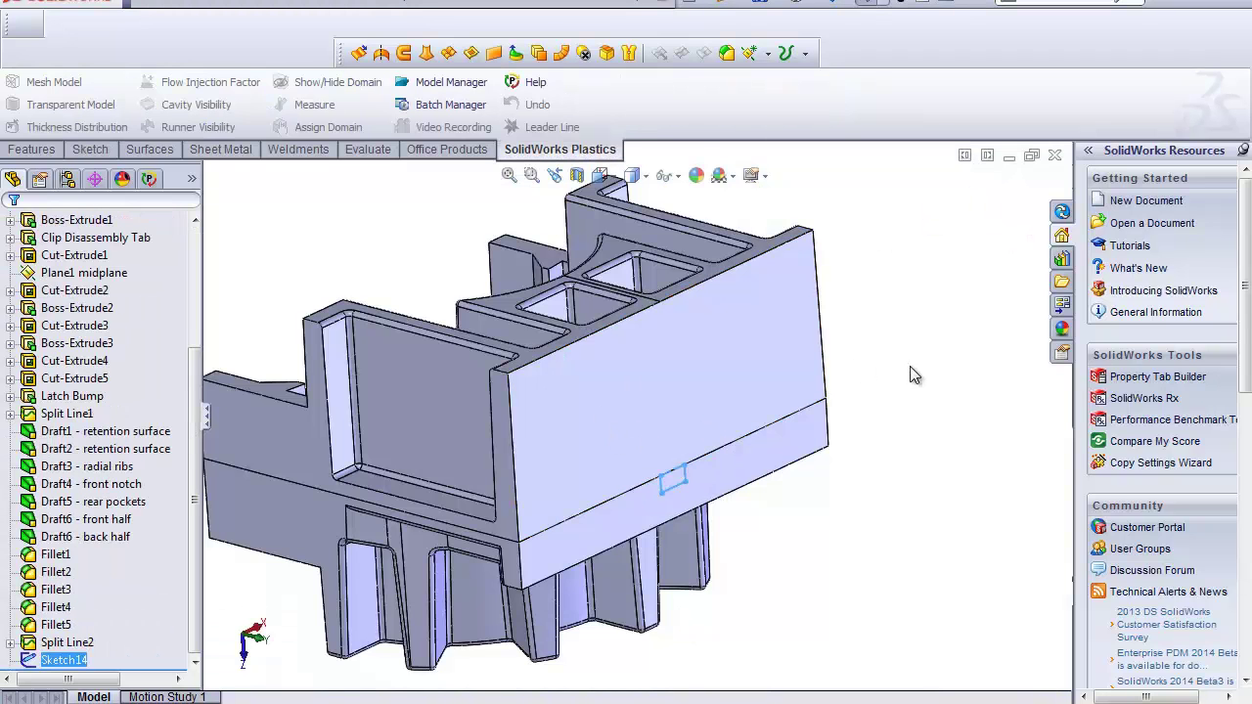
key("s")
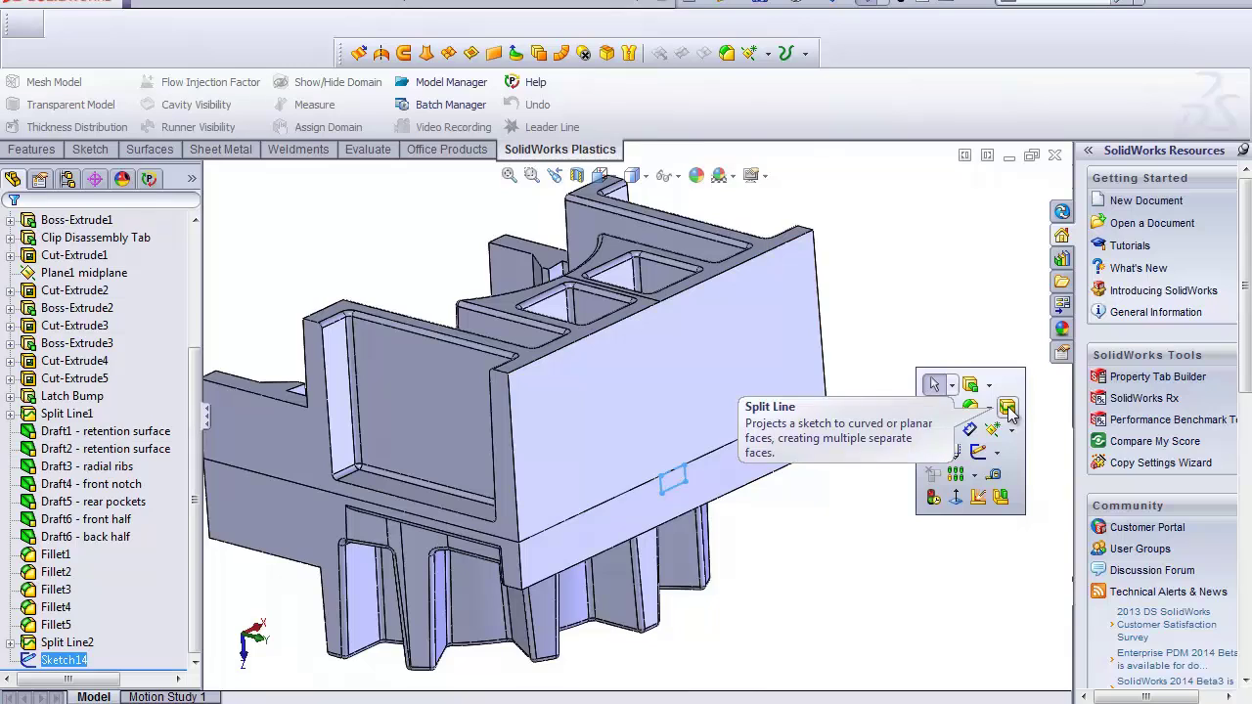
left_click(1007, 408)
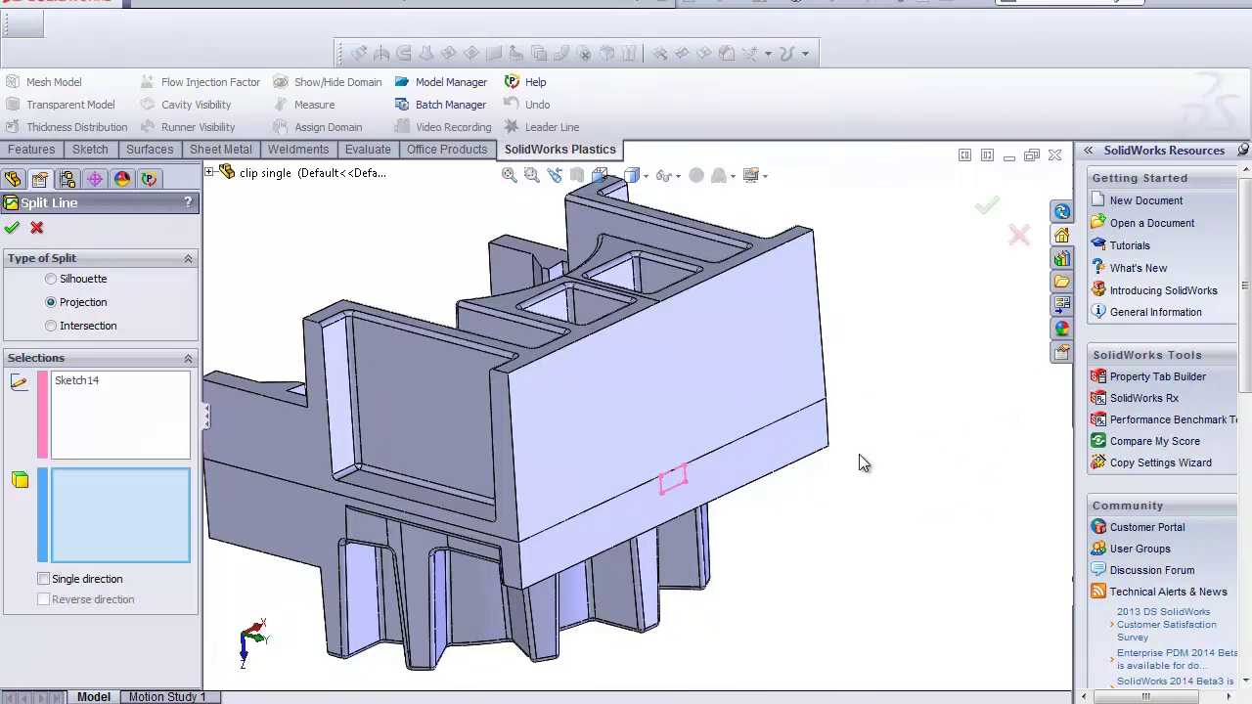
left_click(750, 451)
key("Return")
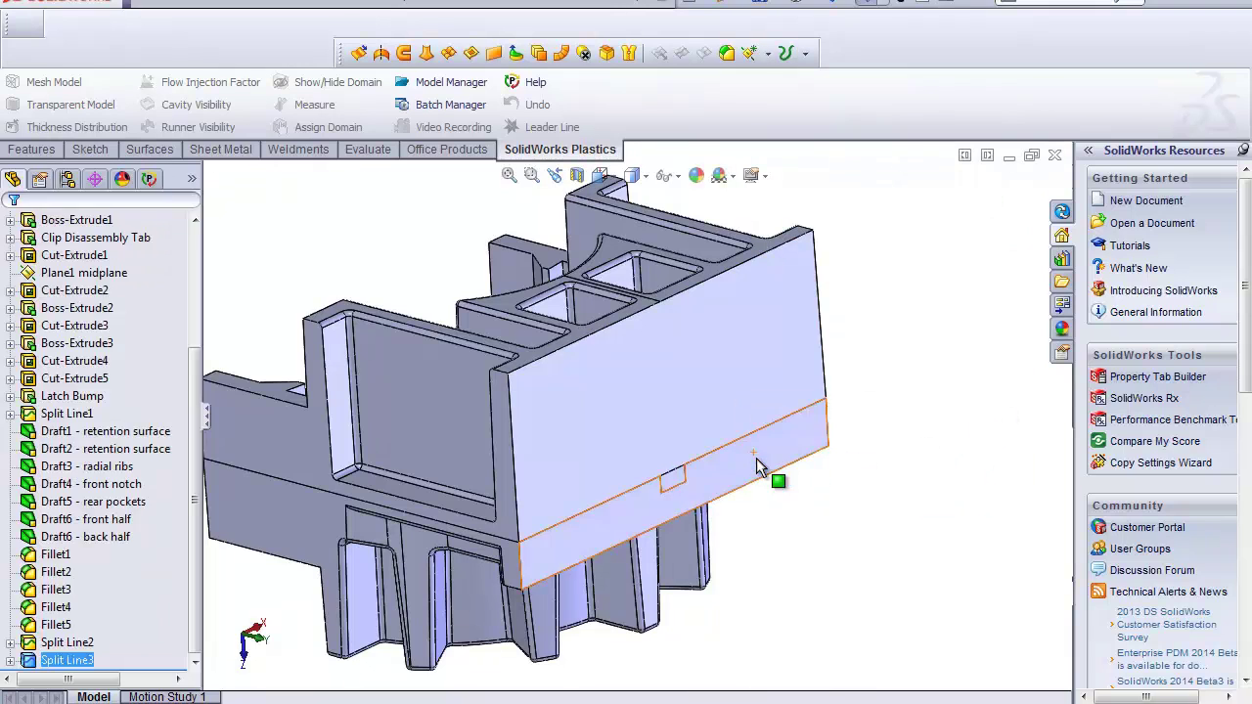
scroll(569, 279, "up", 3)
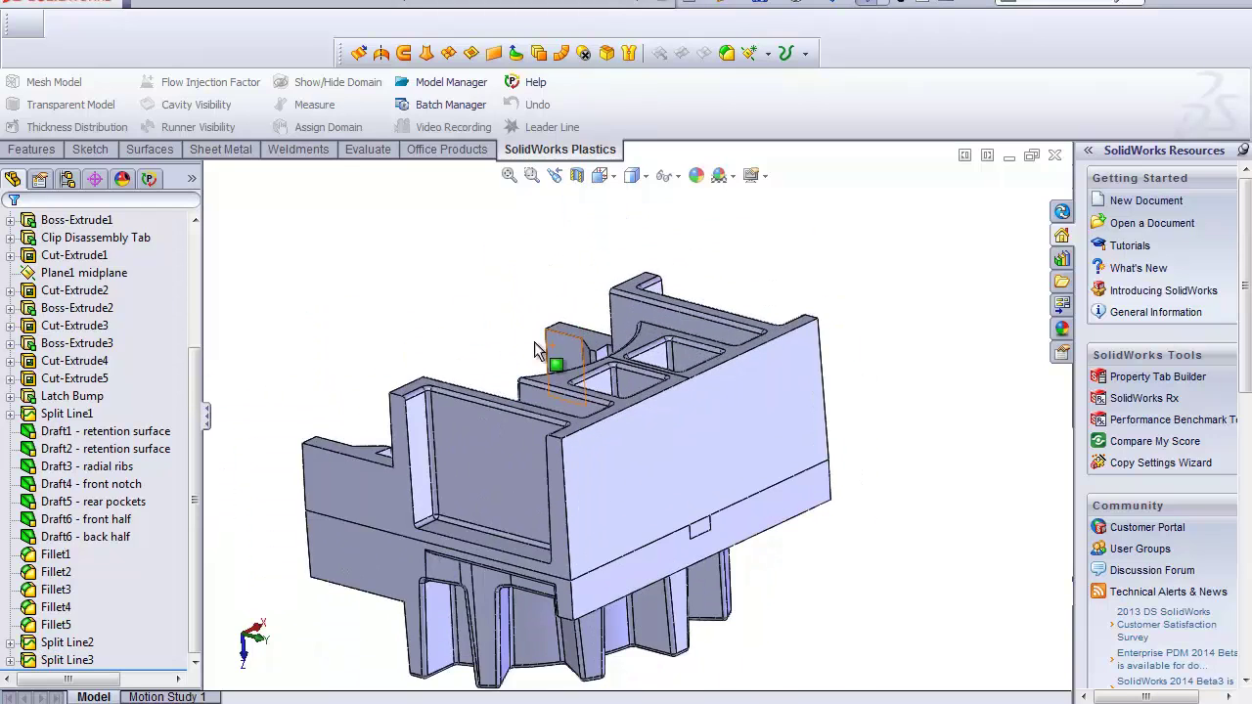
middle_click_drag(535, 348, 563, 396, "ctrl")
scroll(683, 539, "down", 2)
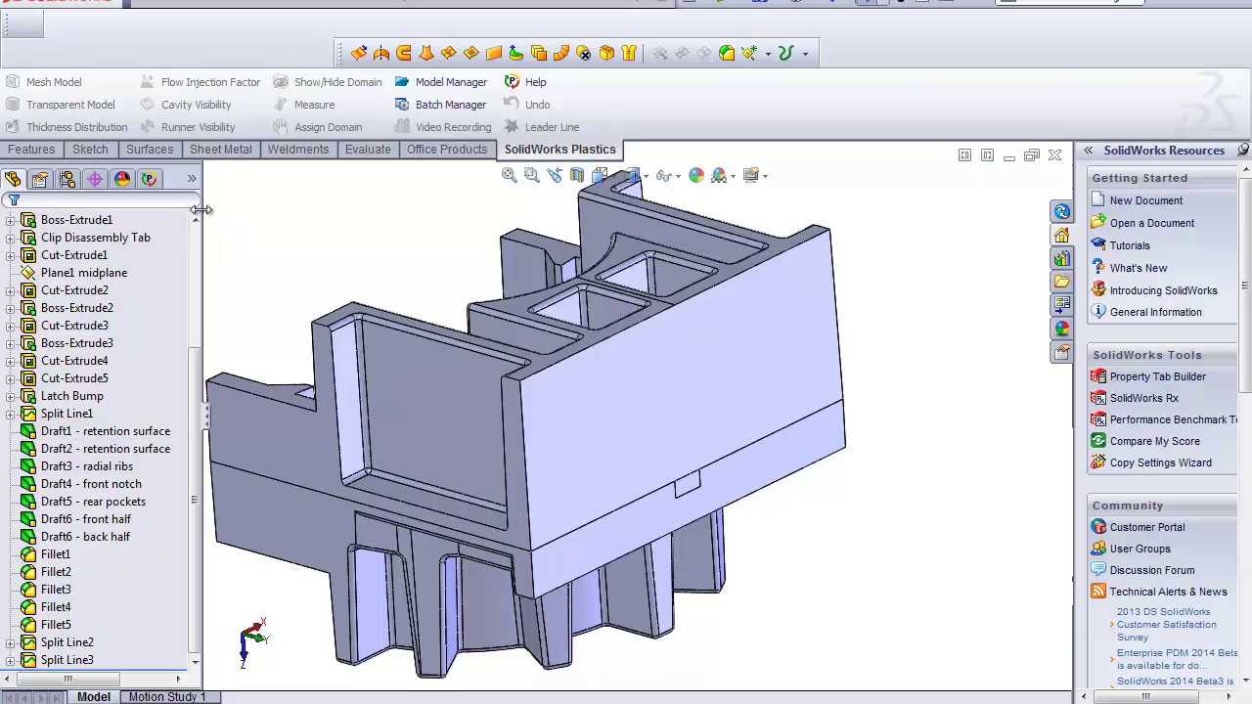
Step: In the Plastics tree, set the Solid mesh to Manual and accept the clip as Cavity domain
left_click(149, 179)
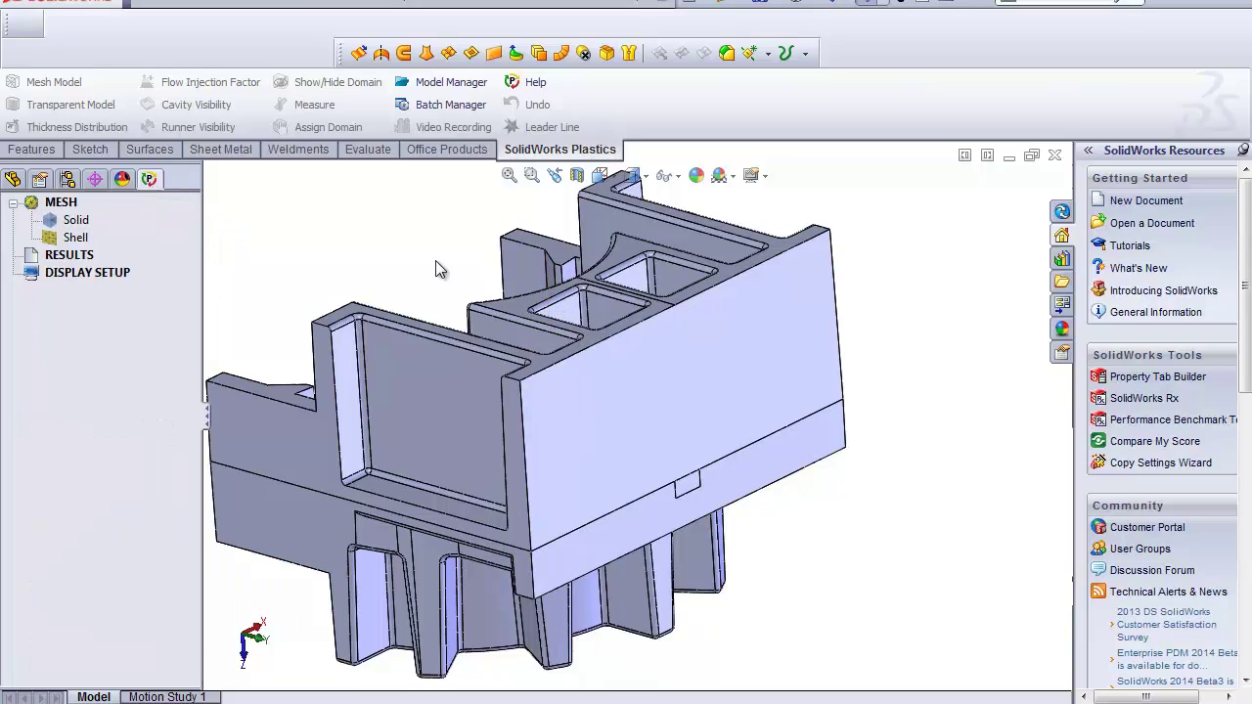
right_click(78, 225)
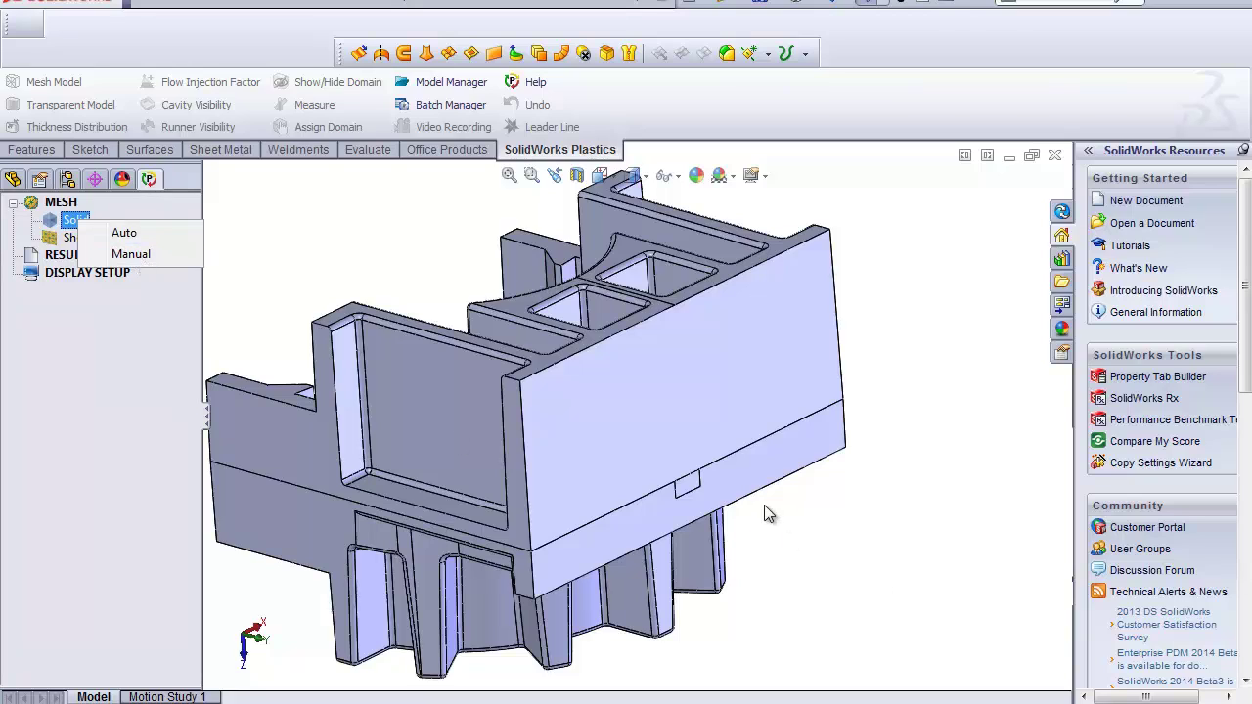
left_click(131, 255)
left_click(93, 283)
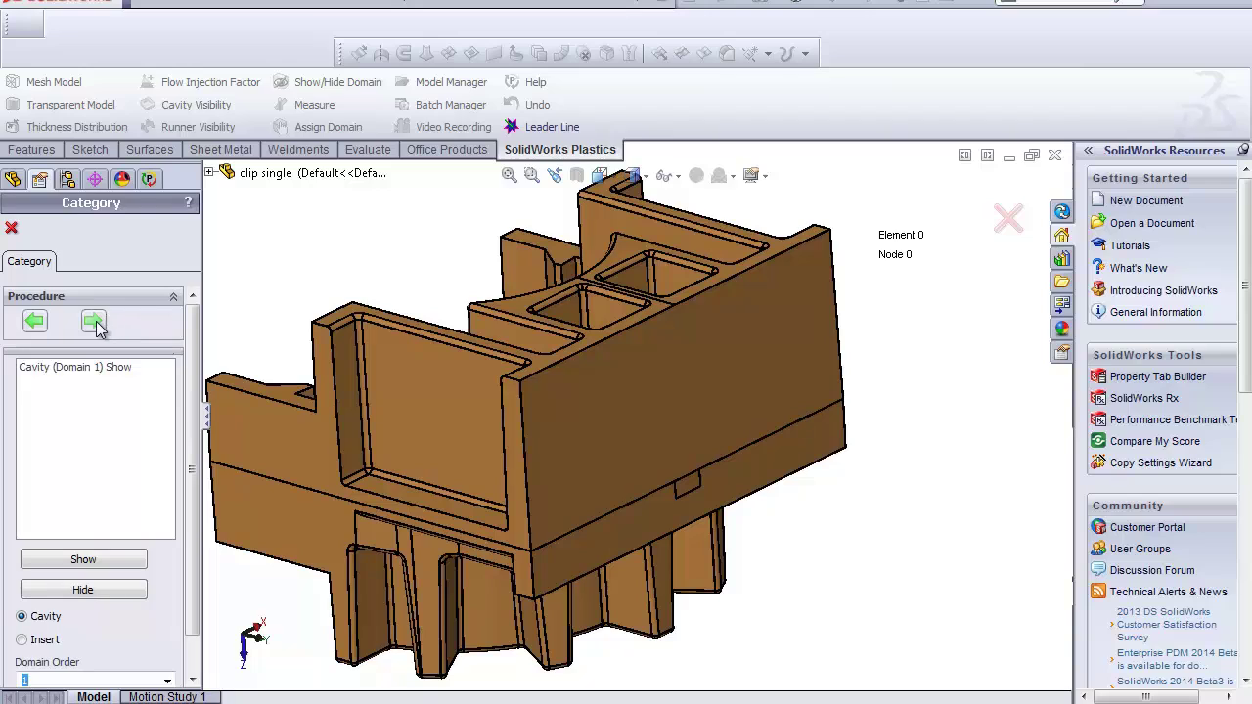
Step: Mesh the surface with triangle size .5, giving 18160 elements and 9082 nodes
left_click(95, 324)
left_click_drag(39, 391, 11, 394)
type(".5")
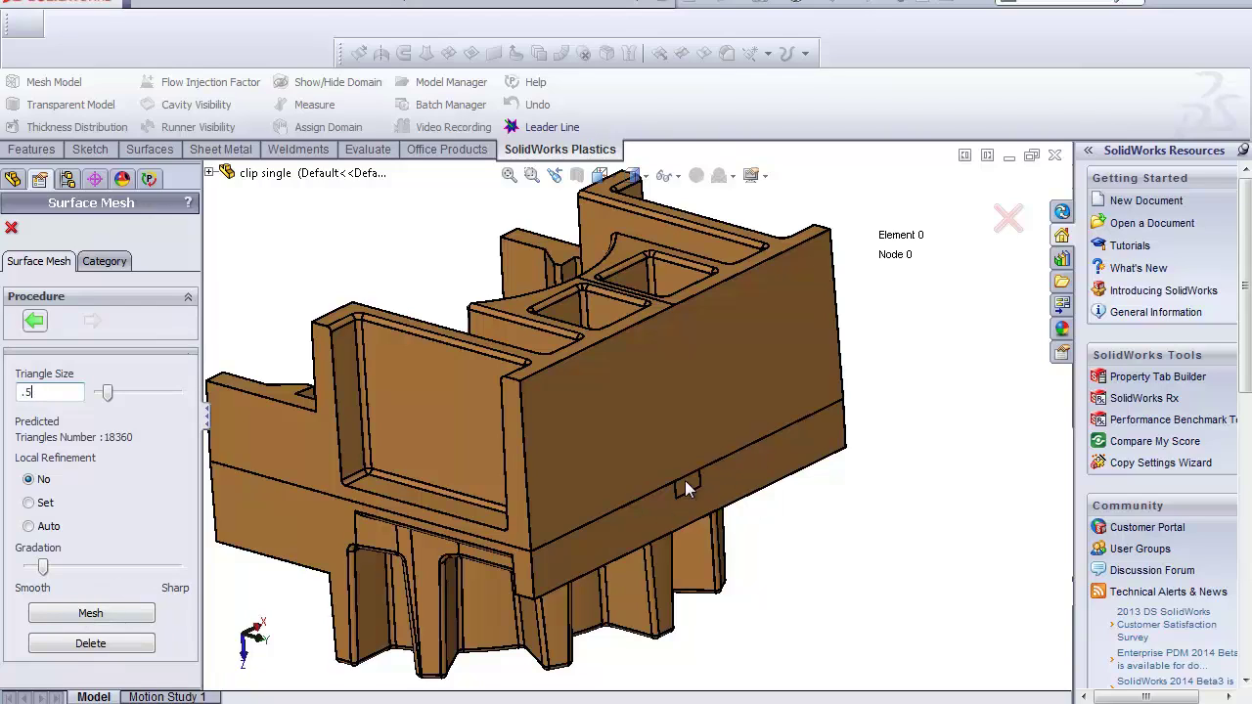
left_click(103, 614)
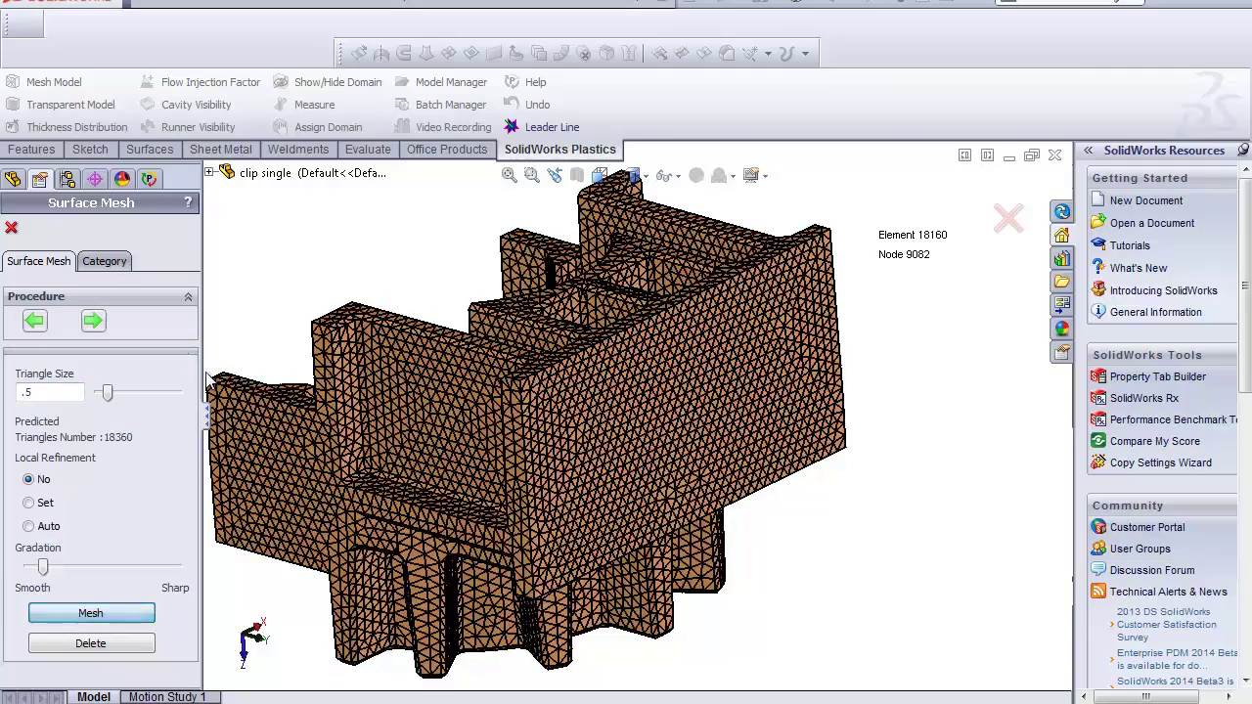
scroll(656, 485, "down", 6)
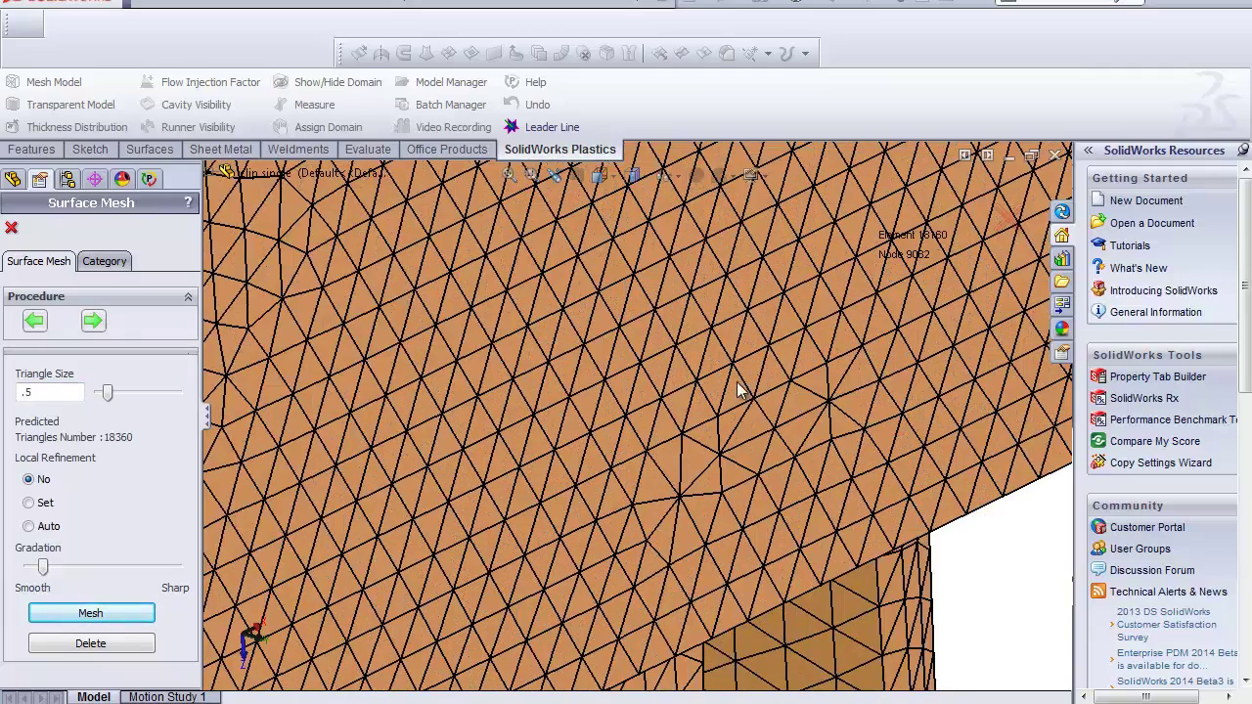
left_click(97, 321)
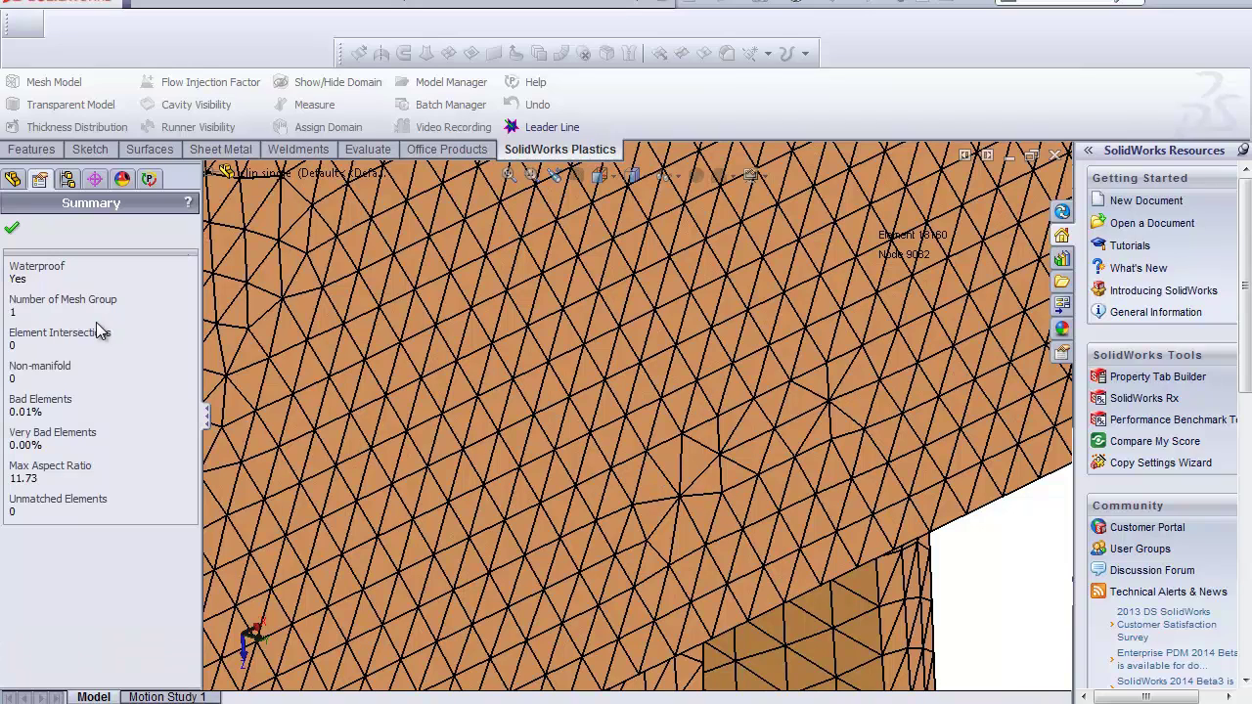
Step: Transform the surface mesh into a hybrid tetrahedral mesh of 79508 elements and 29796 nodes
left_click(12, 225)
left_click(97, 321)
left_click(93, 282)
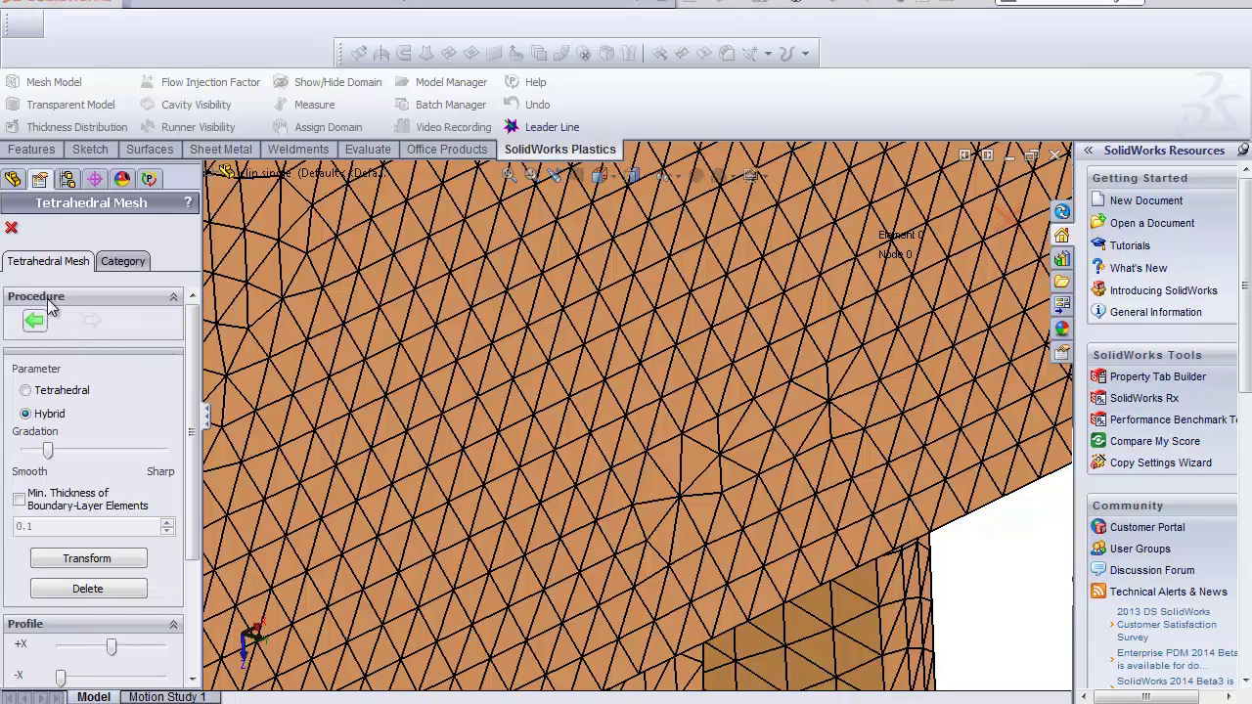
left_click(87, 558)
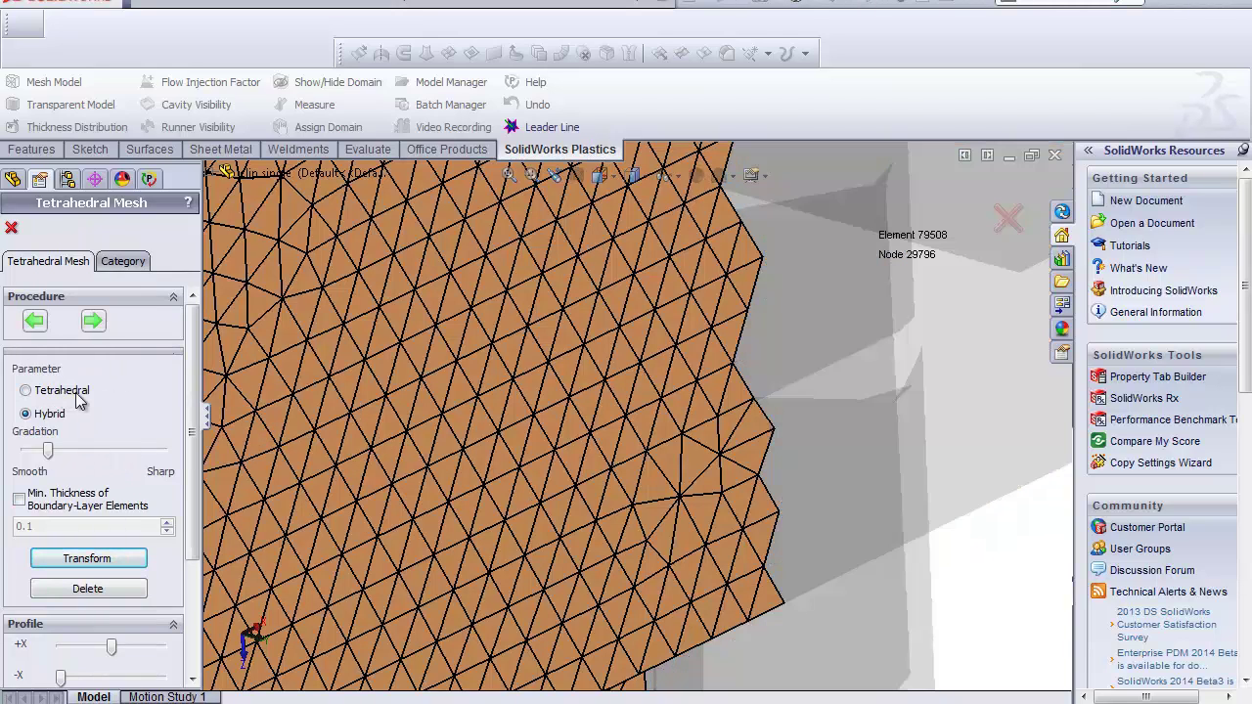
left_click(93, 323)
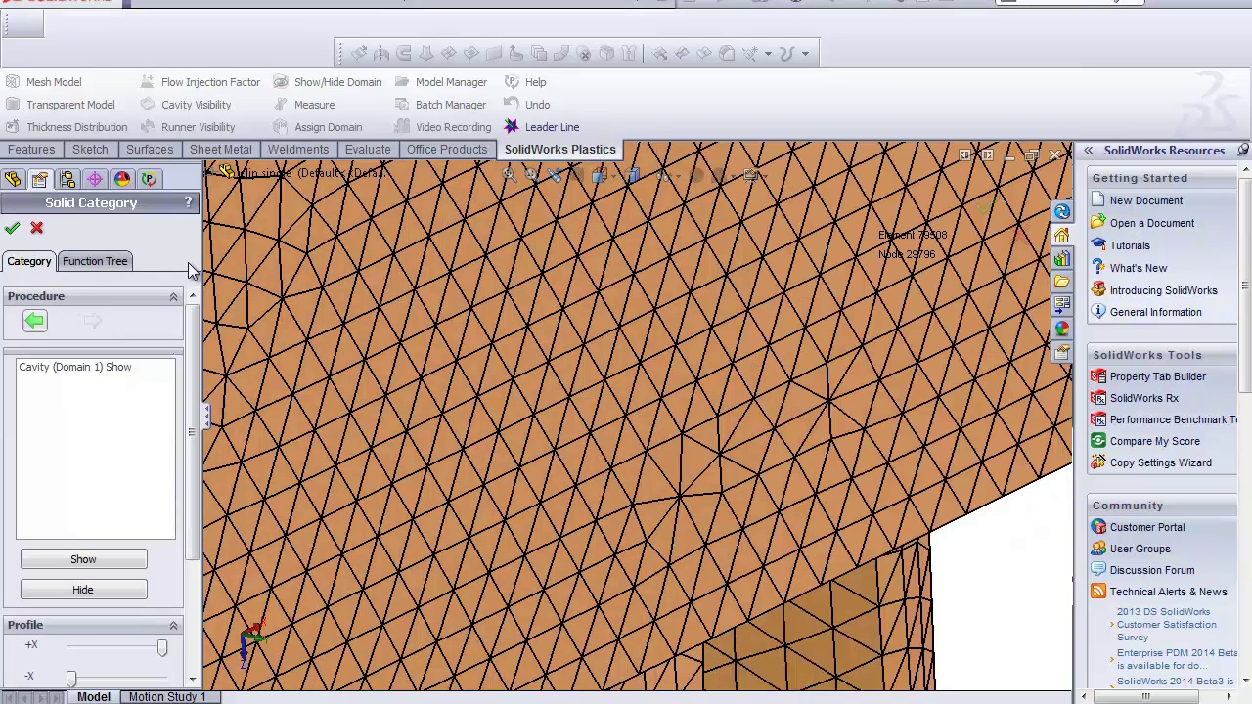
Step: Close the meshing wizard and turn on Cavity Visibility and Mesh Model display
key("Return")
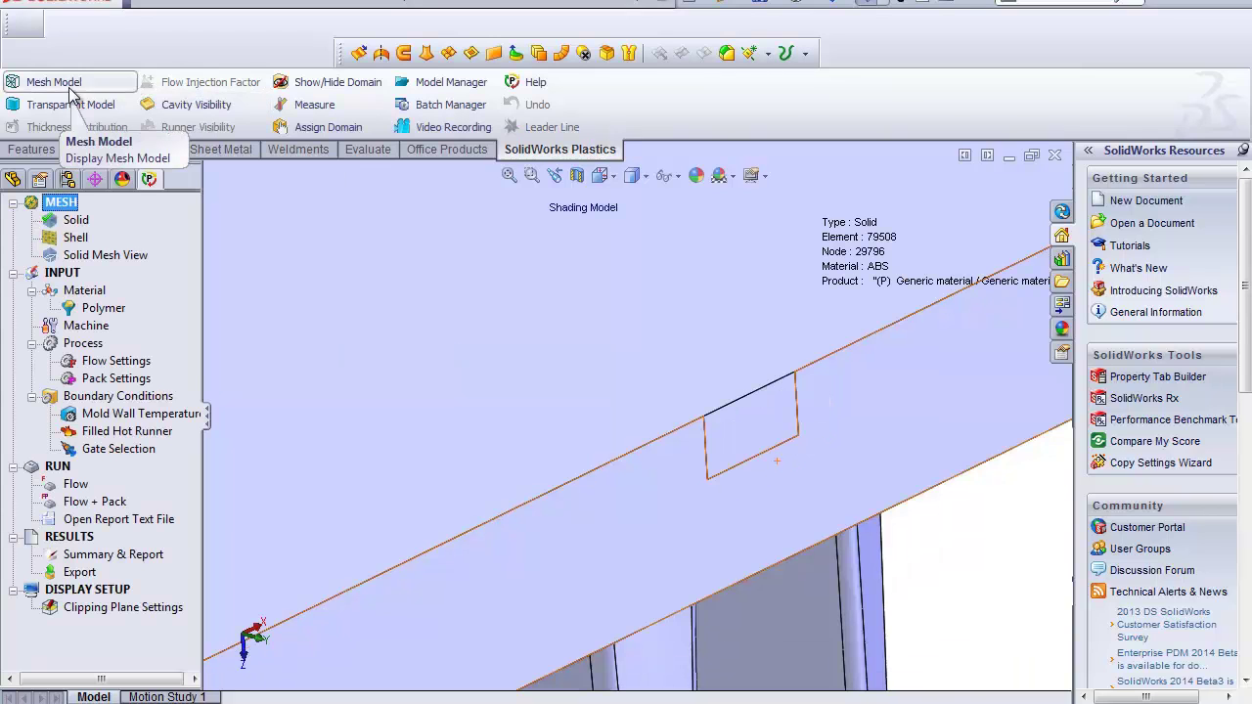
left_click(157, 108)
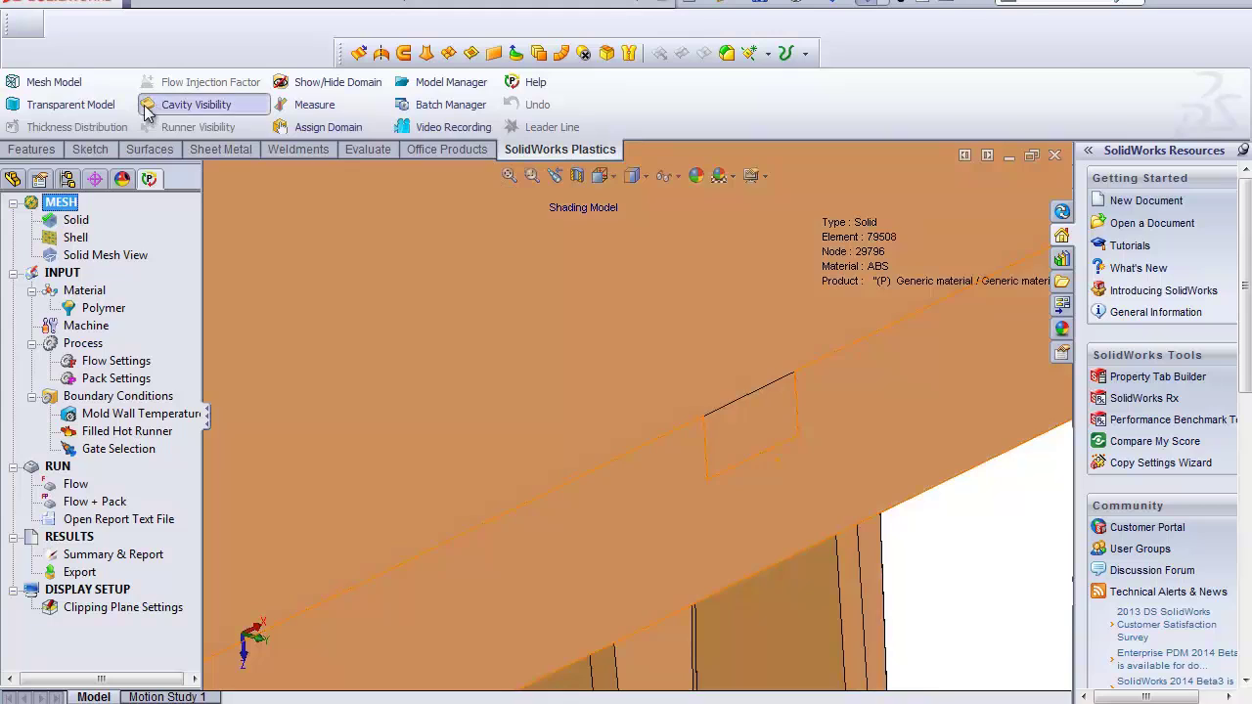
left_click(59, 82)
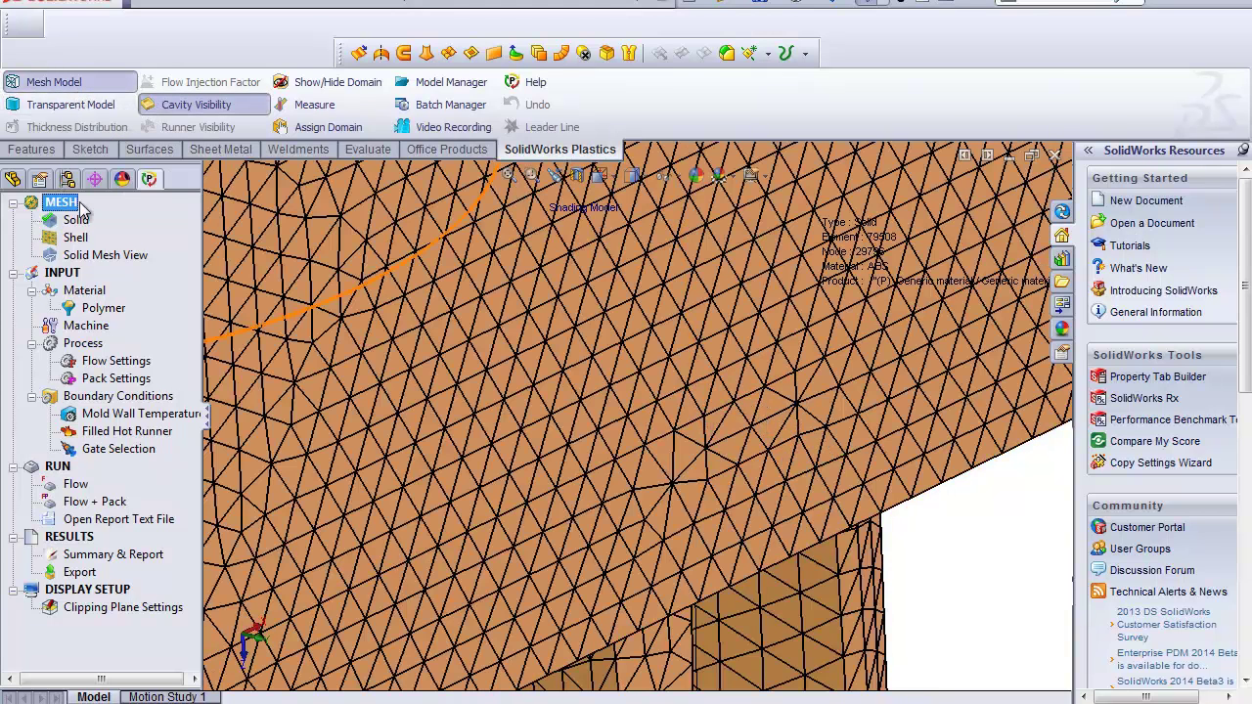
Step: In Gate Selection settings, add a 1.0000 mm gate at a node inside the small rectangle
right_click(114, 452)
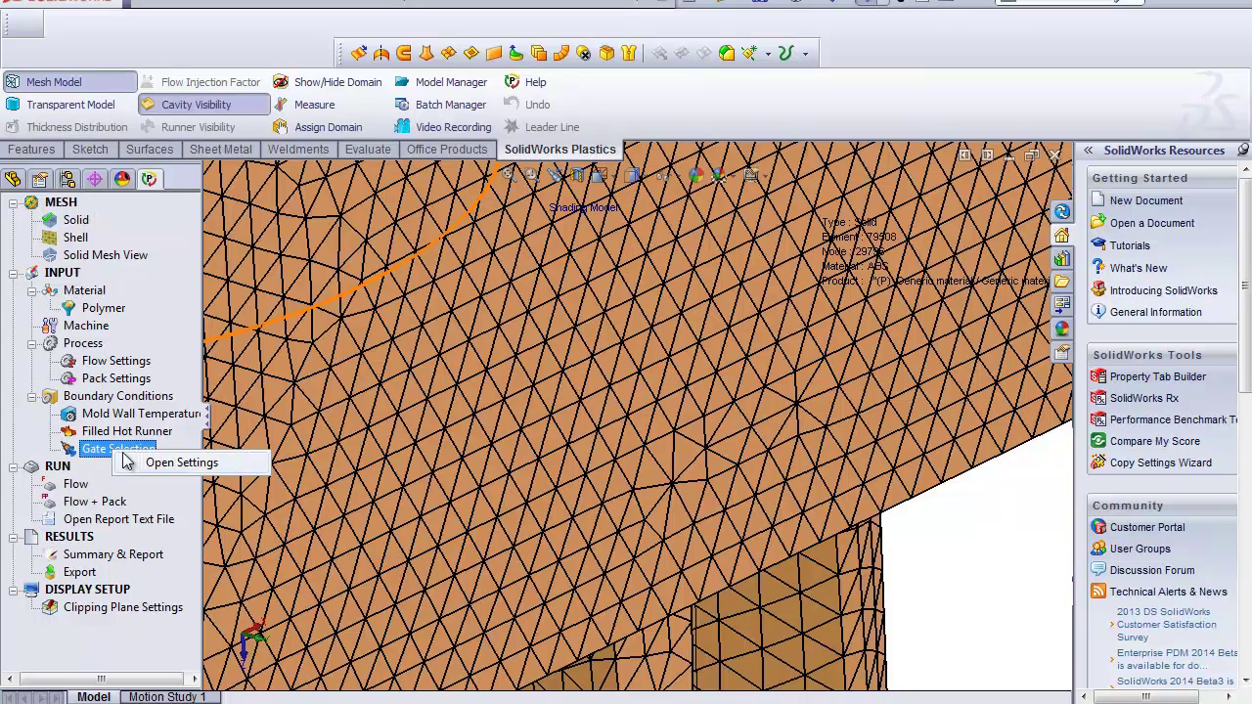
left_click(165, 467)
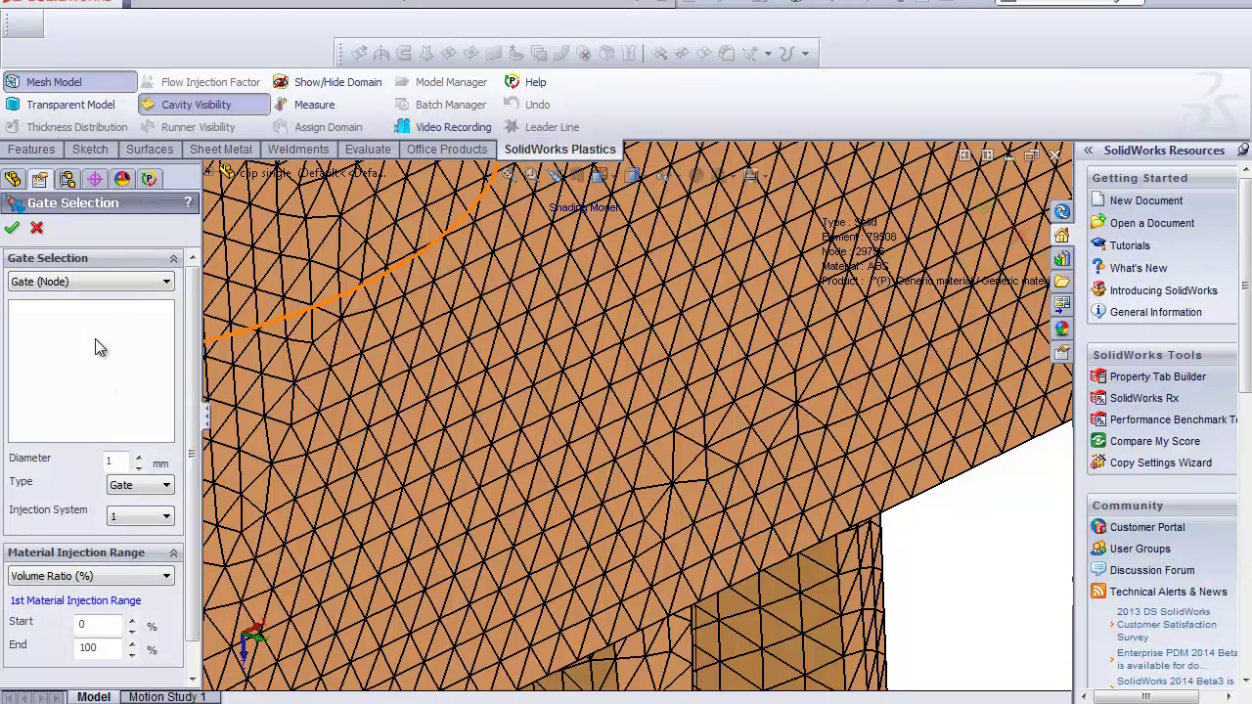
left_click(753, 429)
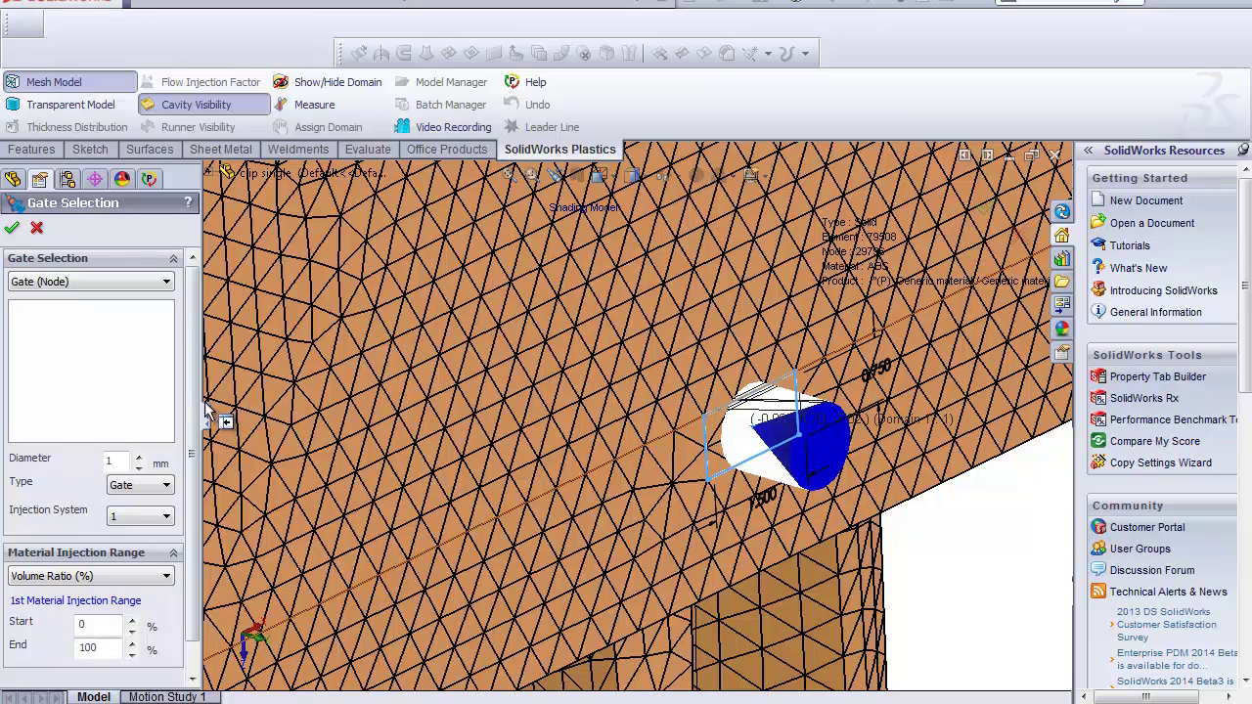
scroll(145, 459, "down", 1)
left_click(19, 668)
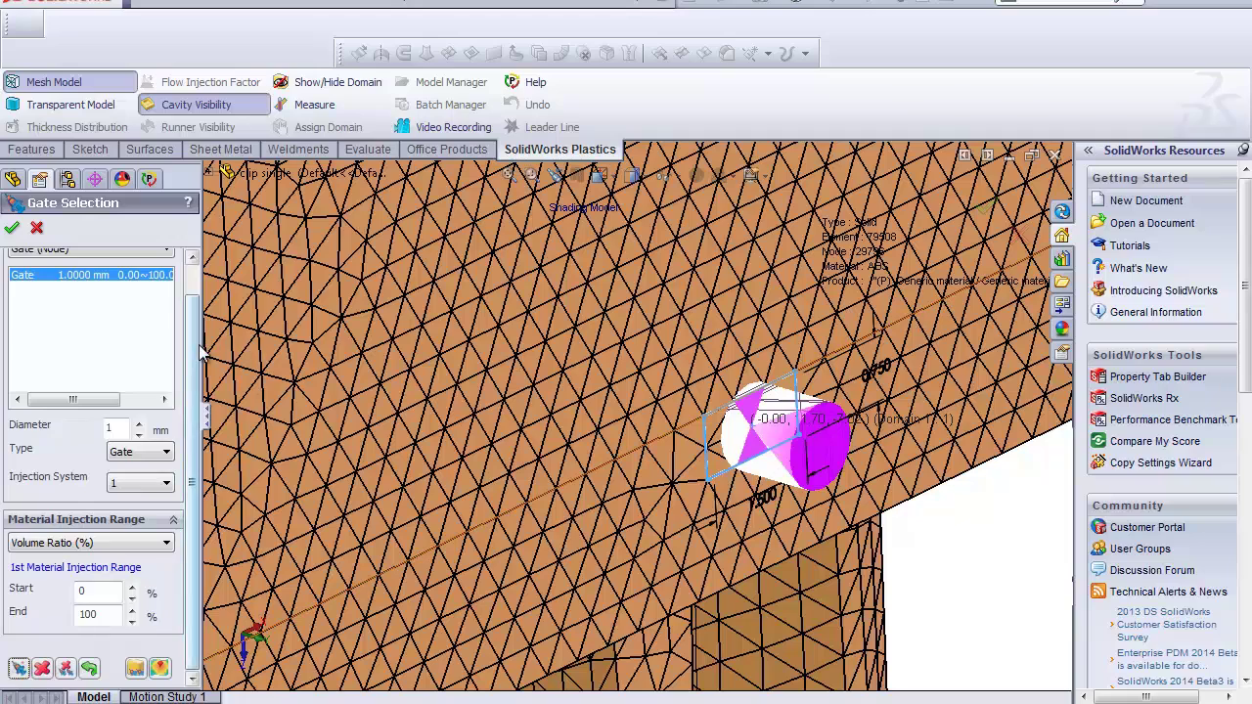
scroll(196, 332, "up", 1)
scroll(195, 332, "up", 1)
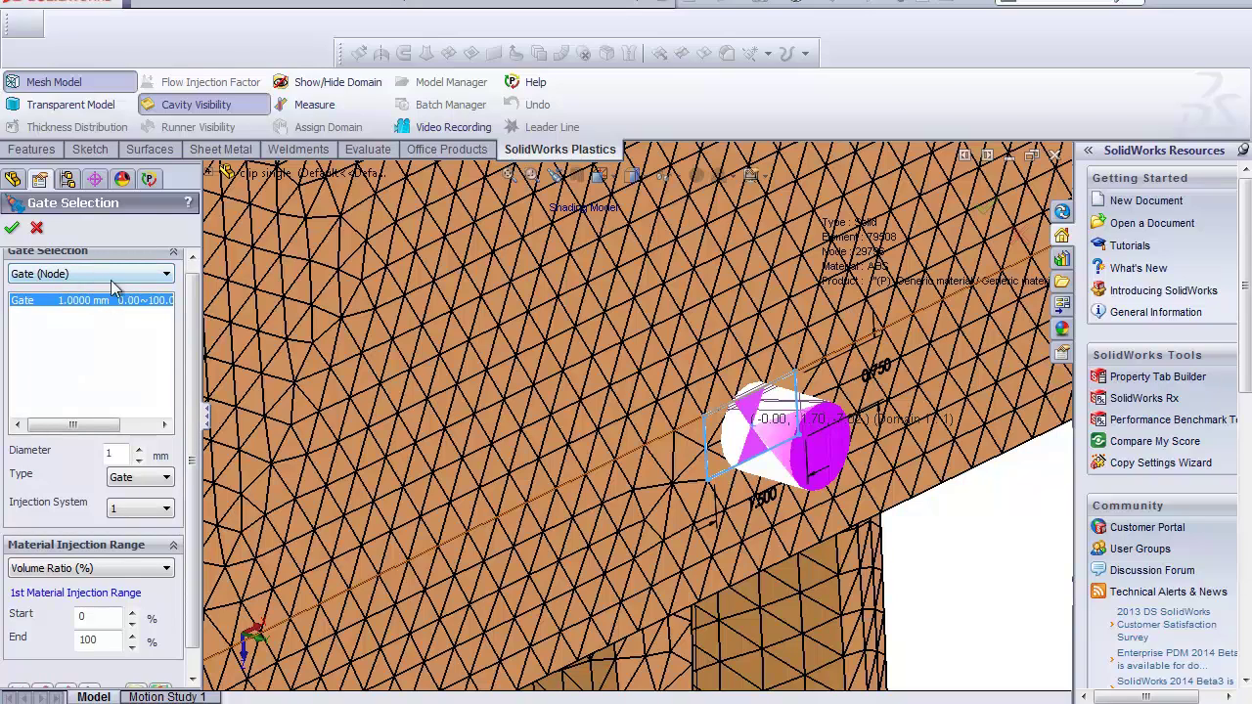
left_click(59, 266)
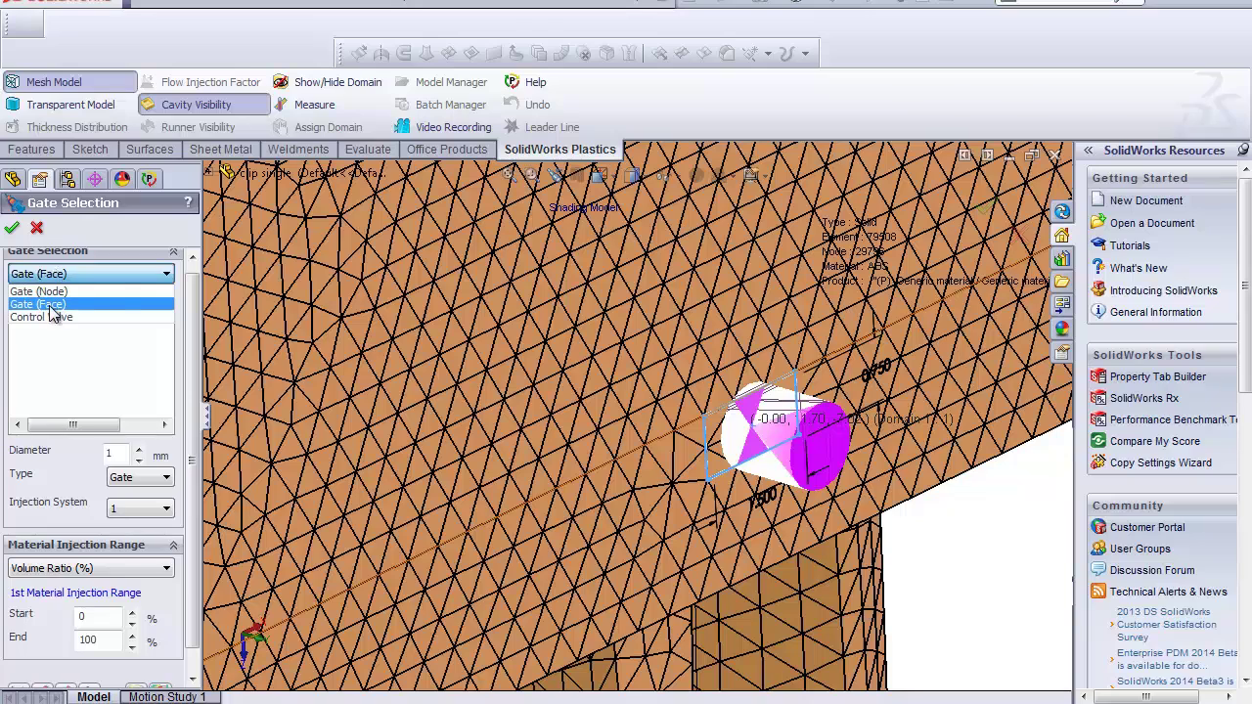
Step: Change the gate type to Gate (Face) and pick the first mesh faces in the rectangle
left_click(49, 305)
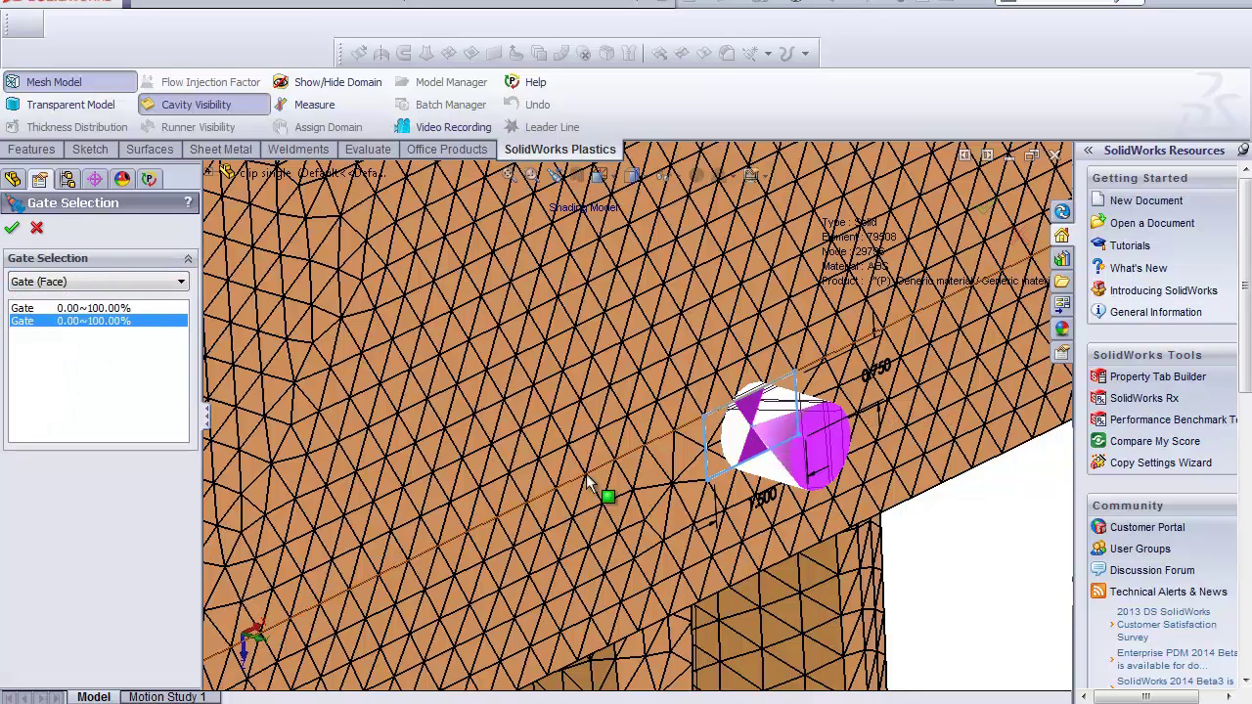
scroll(731, 428, "down", 3)
scroll(644, 448, "down", 2)
left_click(643, 445)
left_click(652, 463)
Step: Add the remaining mesh faces up to the rectangle's top edge, totalling ten face gates
left_click(654, 524)
left_click(644, 561)
left_click(808, 343)
left_click(839, 338)
left_click(865, 419)
left_click(830, 438)
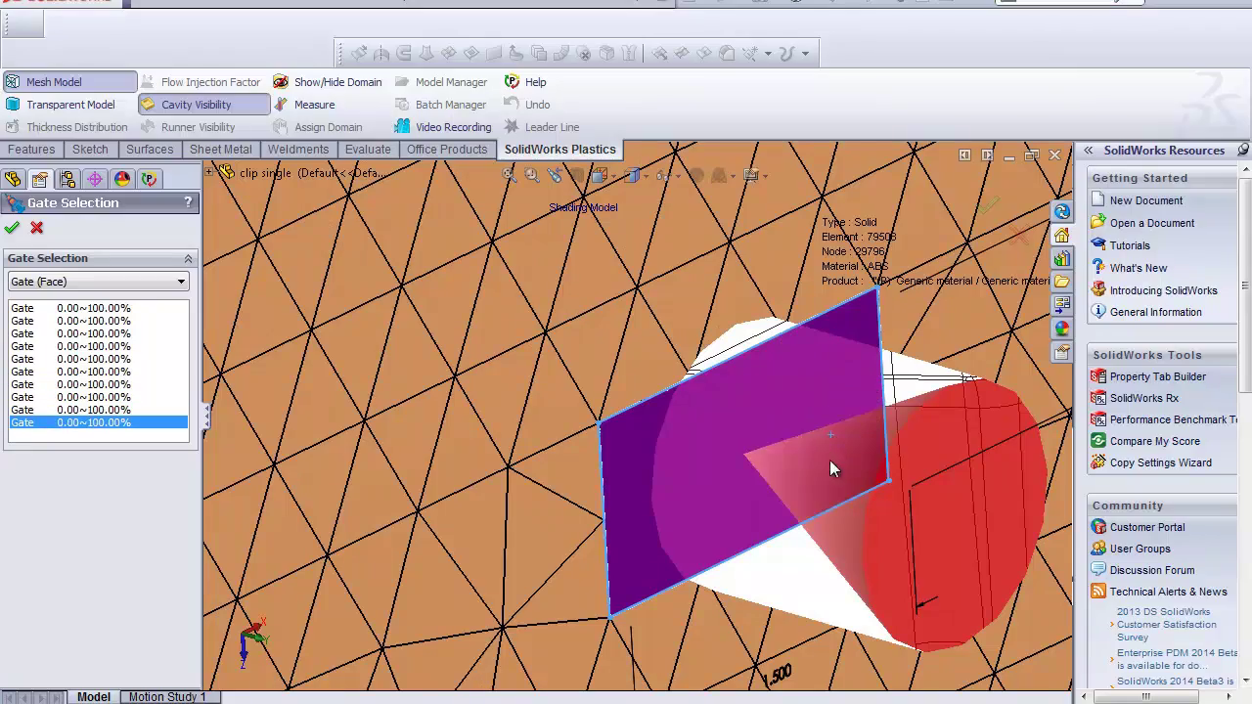
scroll(828, 461, "up", 2)
scroll(637, 440, "up", 5)
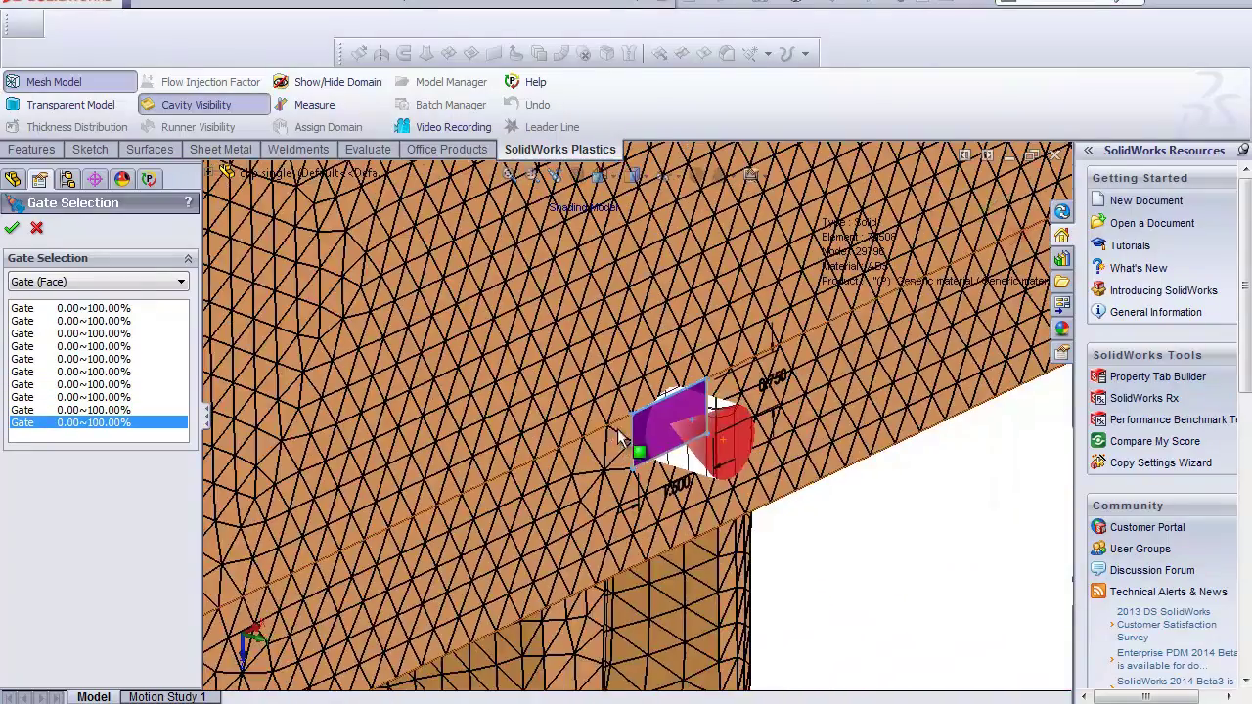
scroll(638, 440, "up", 2)
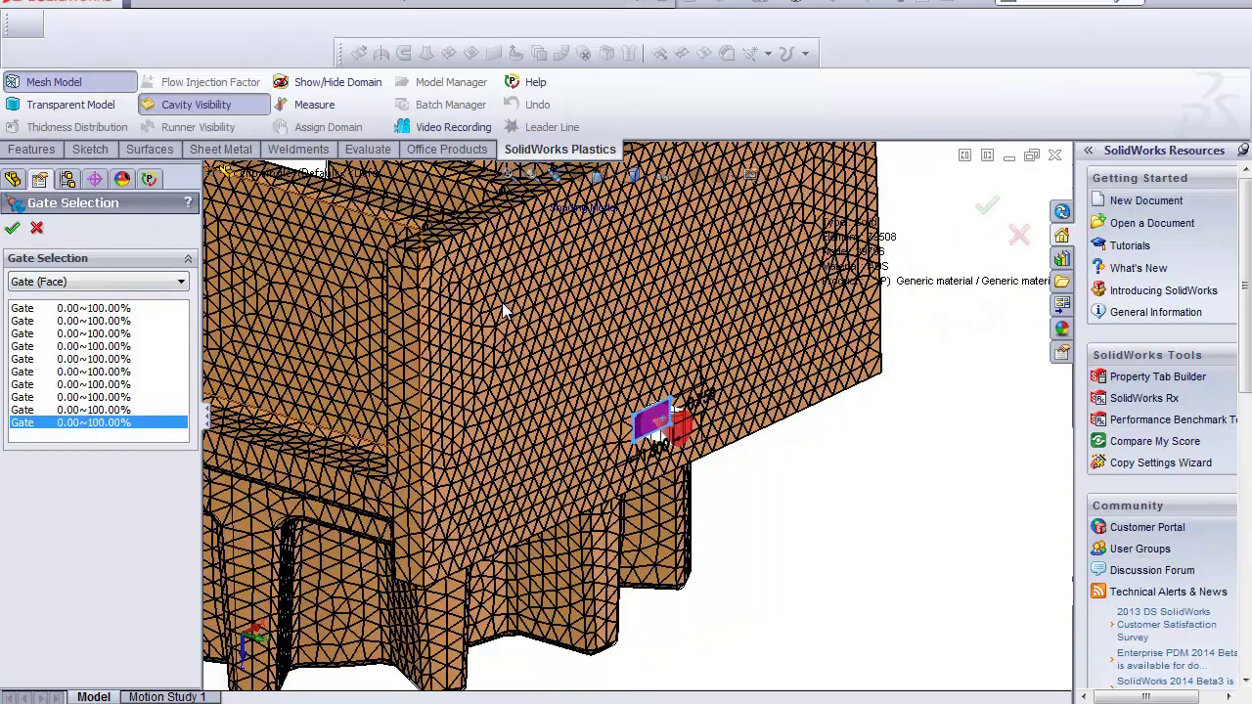
Step: Zoom in and out around the clip to inspect the applied face gate marker
scroll(489, 323, "down", 3)
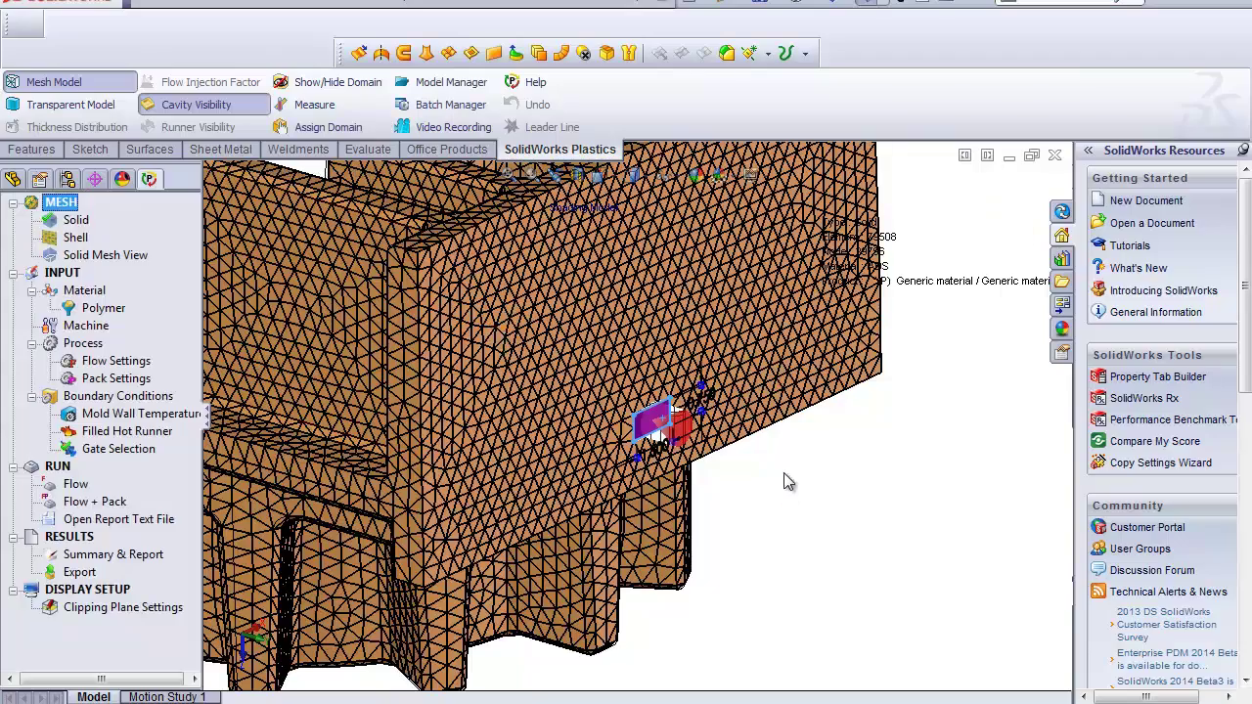
scroll(667, 422, "down", 1)
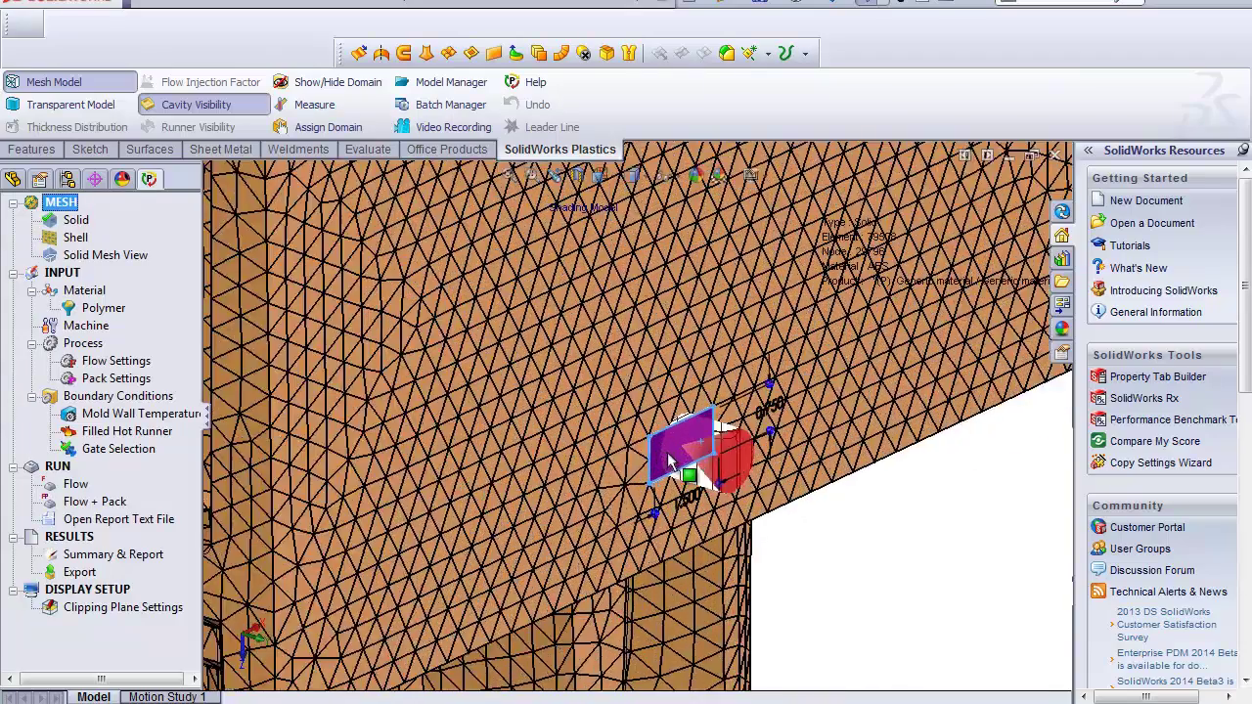
scroll(668, 460, "up", 3)
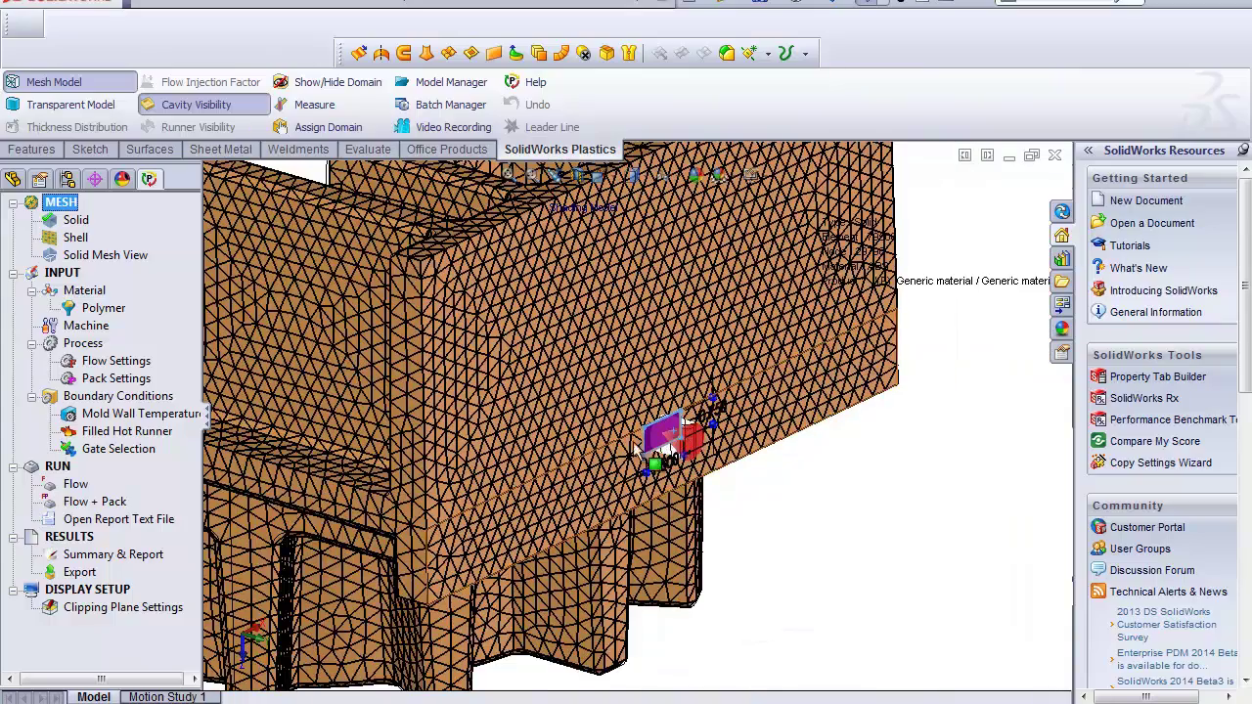
scroll(671, 436, "down", 4)
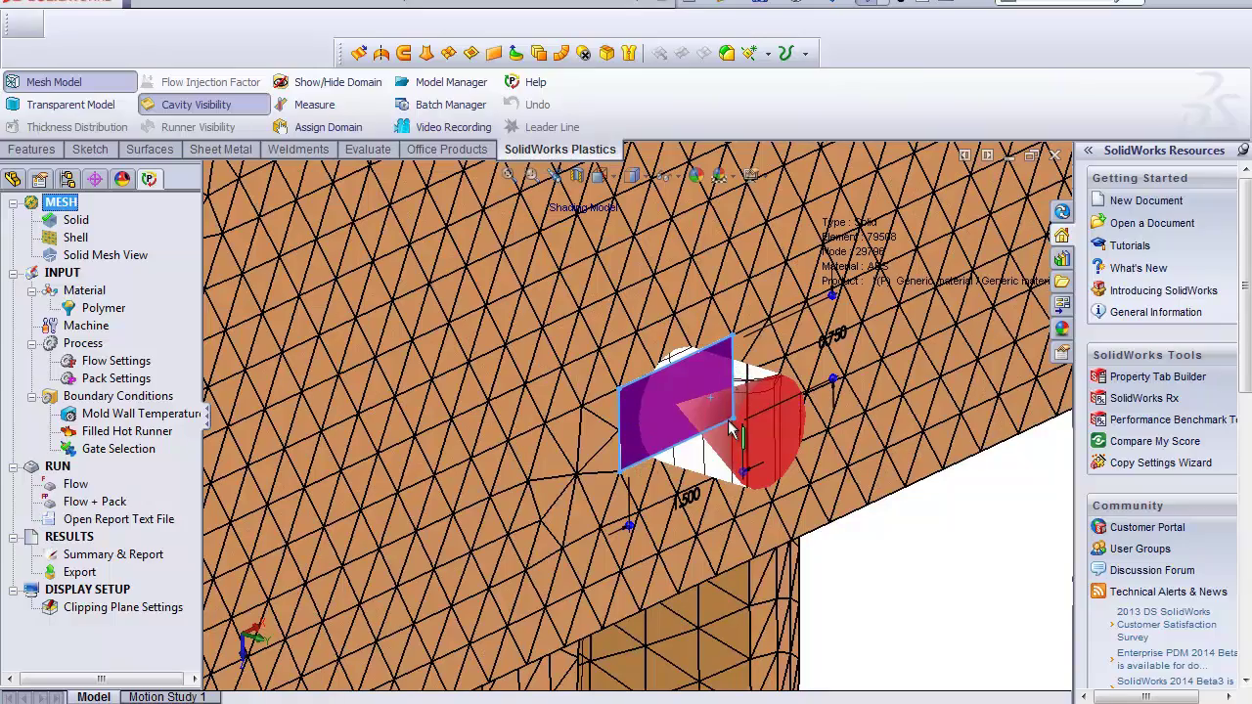
scroll(626, 459, "up", 3)
scroll(615, 450, "up", 5)
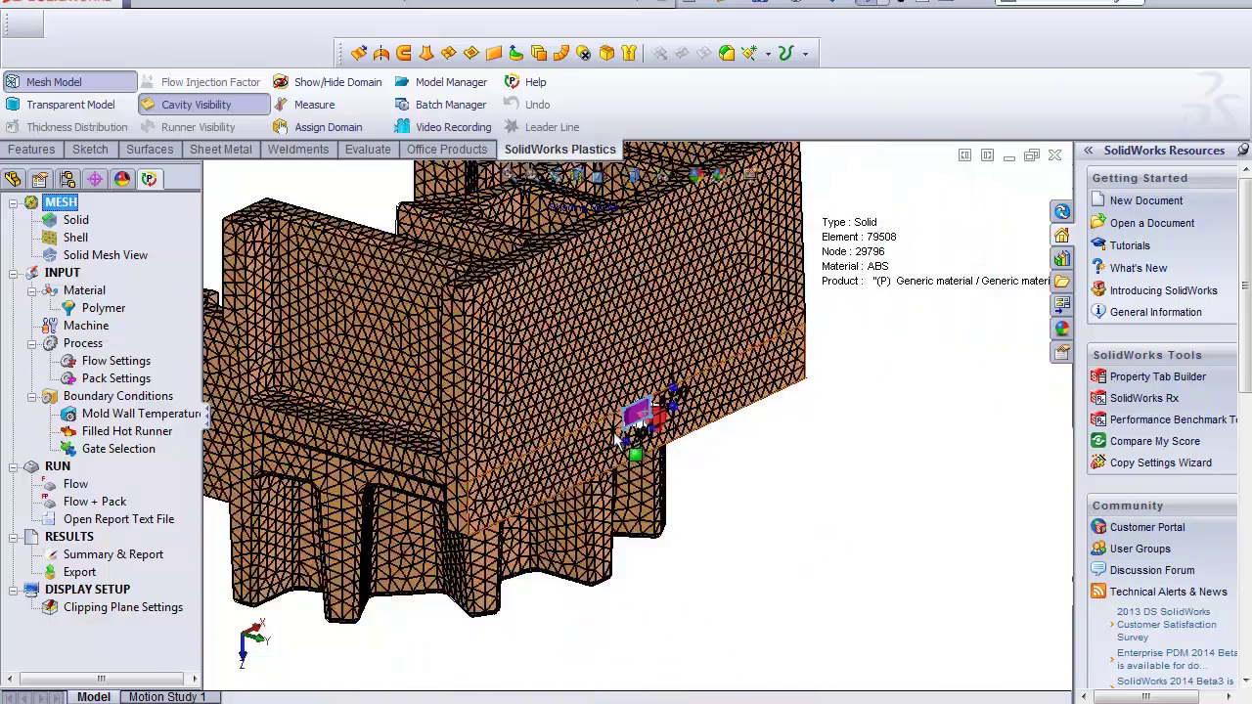
scroll(618, 430, "down", 3)
scroll(618, 428, "down", 3)
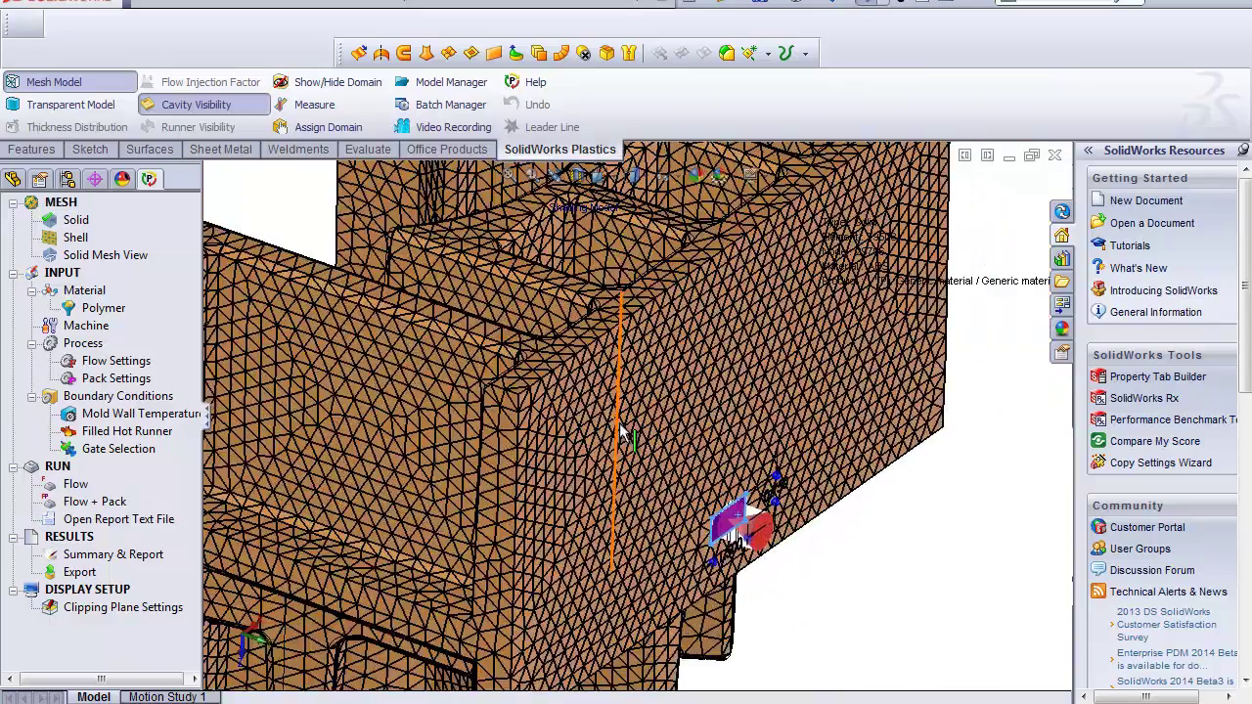